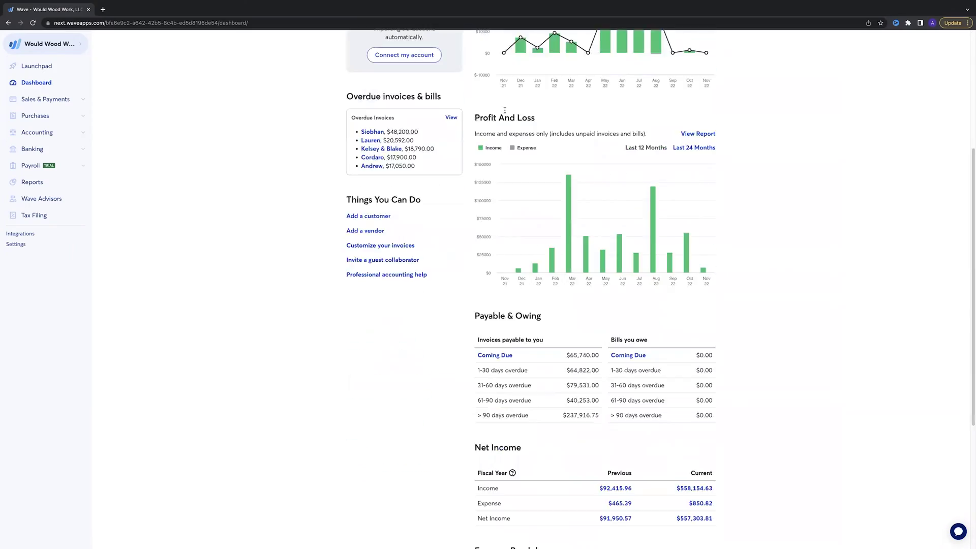
{"action": "scroll", "coordinate": [510, 215], "scroll_direction": "down", "scroll_amount": 3}
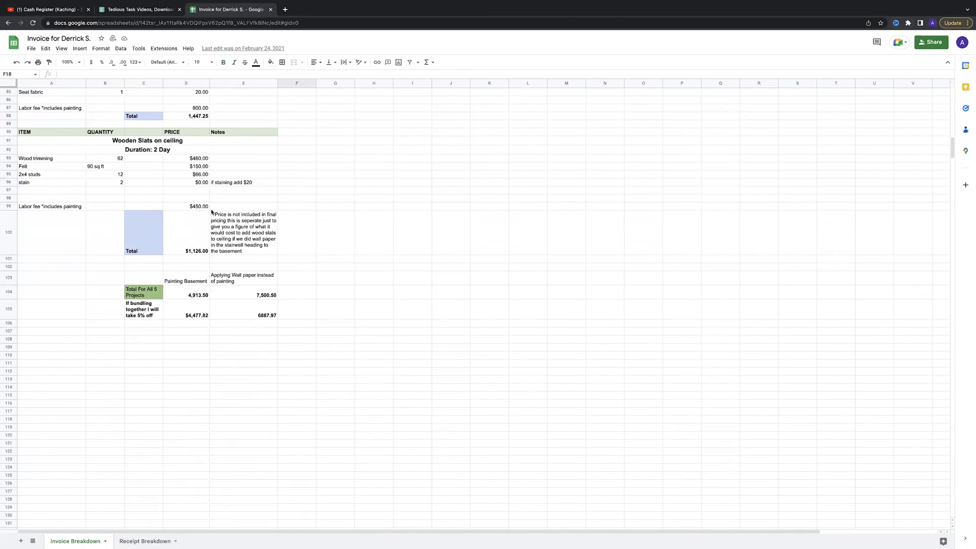
Scroll down the Invoice Breakdown sheet, then switch to the Receipt Breakdown sheet
{"action": "key", "text": "alt+Down"}
{"action": "scroll", "coordinate": [219, 332], "scroll_direction": "down", "scroll_amount": 20}
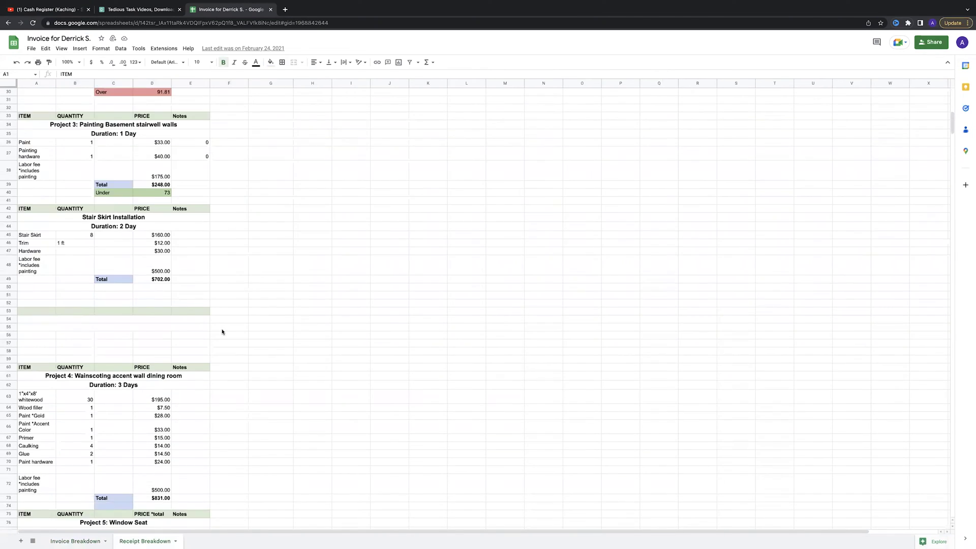
{"action": "scroll", "coordinate": [223, 334], "scroll_direction": "down", "scroll_amount": 20}
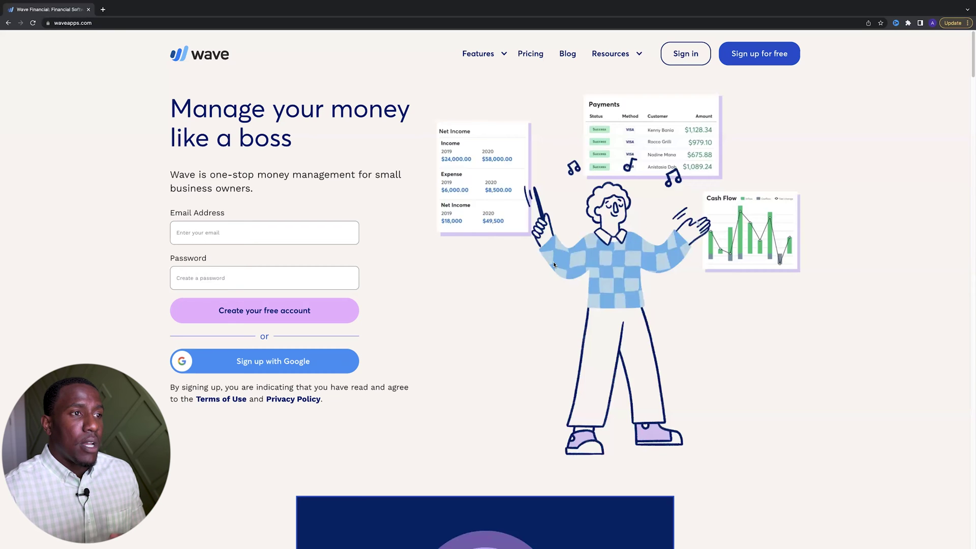
Open Wave's Pricing page from the top navigation and scroll through the Payments, Payroll and Advisors fees
{"action": "mouse_move", "coordinate": [477, 67]}
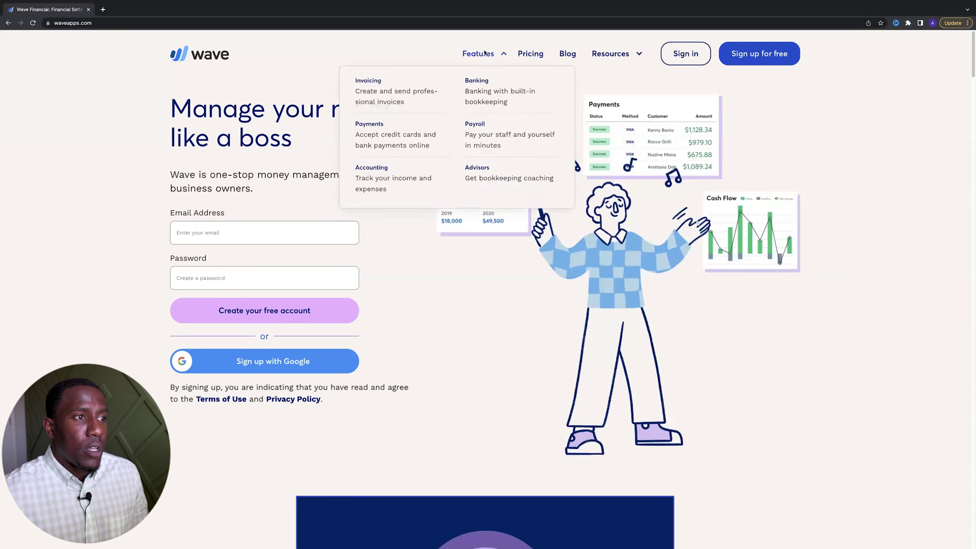
{"action": "left_click", "coordinate": [527, 55]}
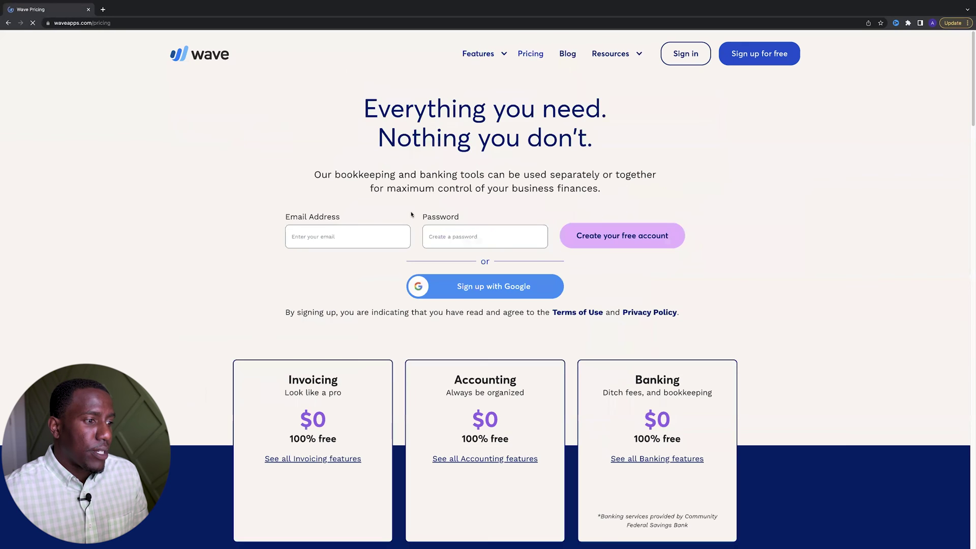
{"action": "scroll", "coordinate": [325, 134], "scroll_direction": "down", "scroll_amount": 4}
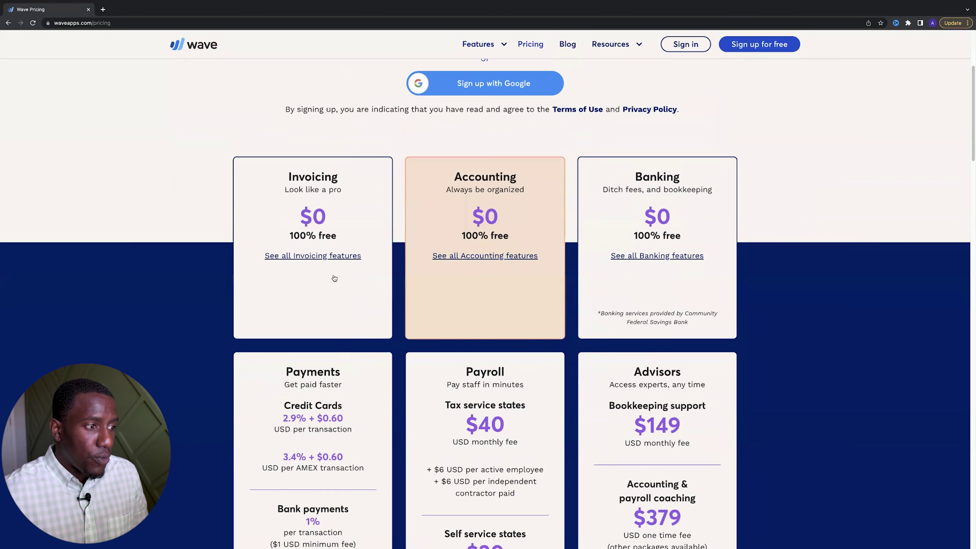
{"action": "scroll", "coordinate": [326, 271], "scroll_direction": "up", "scroll_amount": 1}
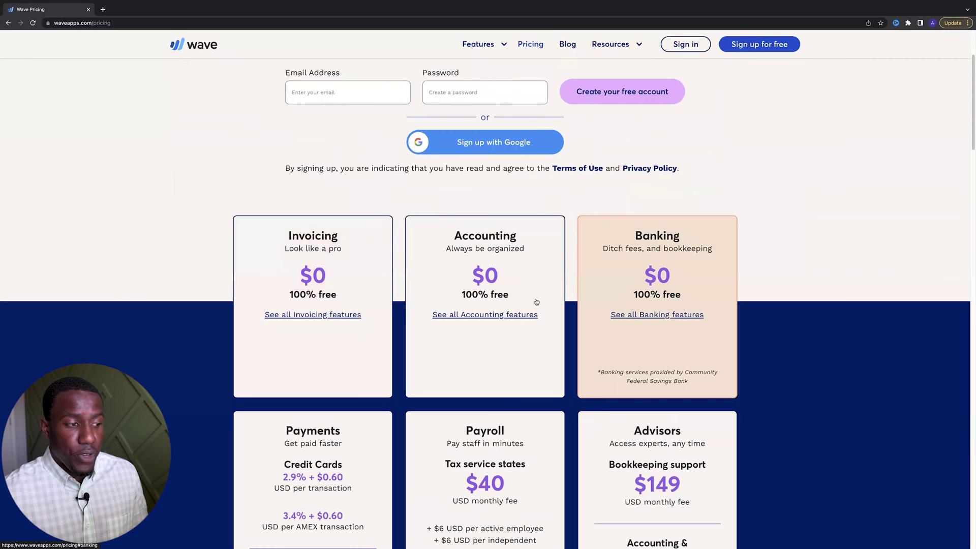
{"action": "scroll", "coordinate": [469, 253], "scroll_direction": "down", "scroll_amount": 1}
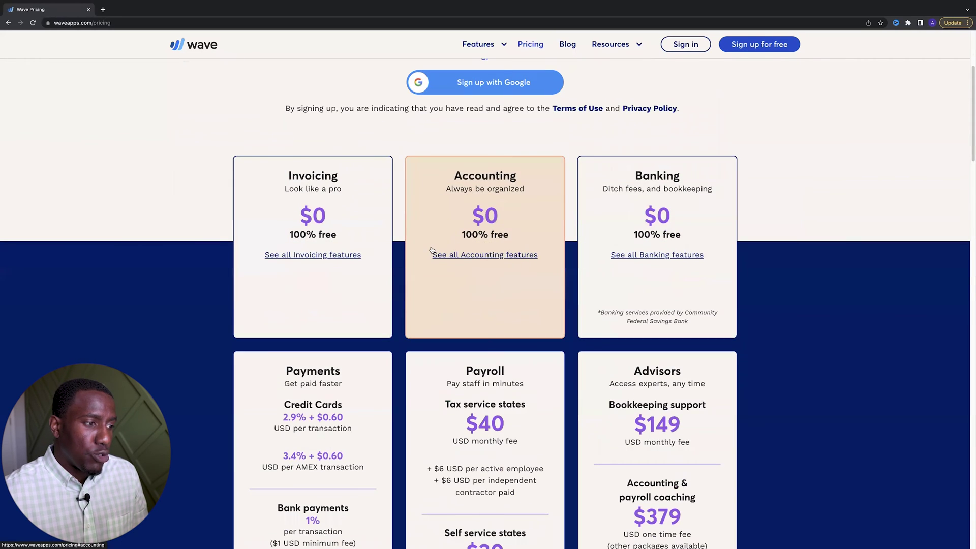
{"action": "scroll", "coordinate": [431, 250], "scroll_direction": "down", "scroll_amount": 5}
{"action": "scroll", "coordinate": [332, 260], "scroll_direction": "up", "scroll_amount": 2}
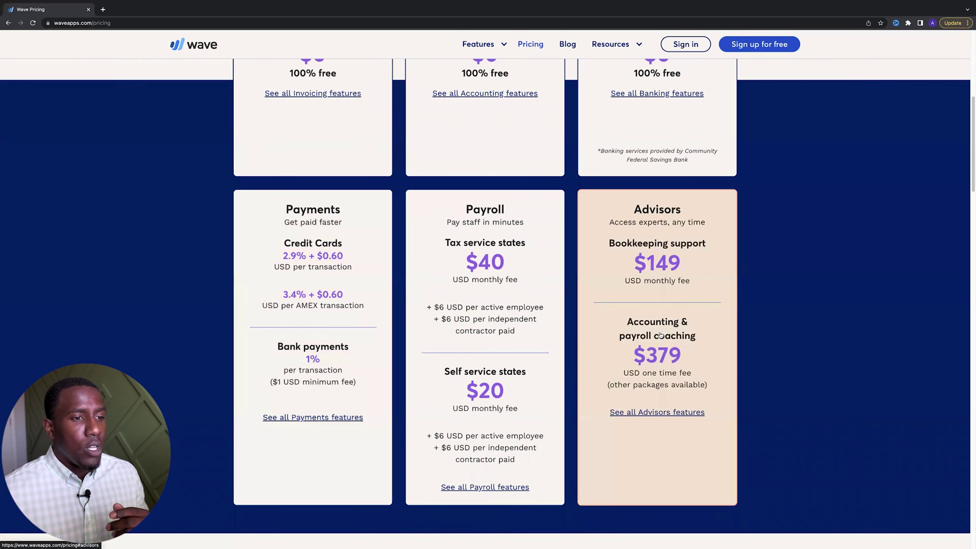
{"action": "scroll", "coordinate": [661, 283], "scroll_direction": "down", "scroll_amount": 5}
{"action": "scroll", "coordinate": [658, 278], "scroll_direction": "down", "scroll_amount": 2}
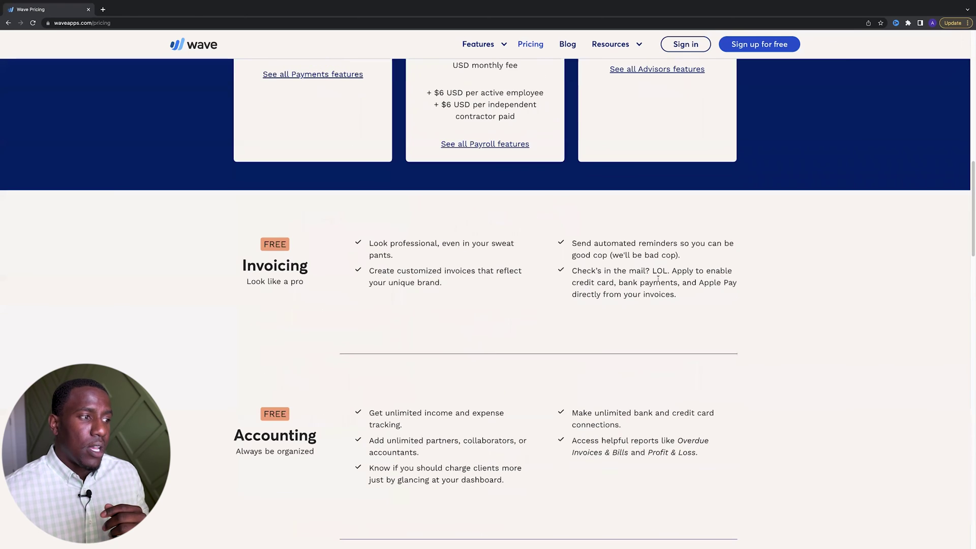
{"action": "scroll", "coordinate": [320, 304], "scroll_direction": "down", "scroll_amount": 7}
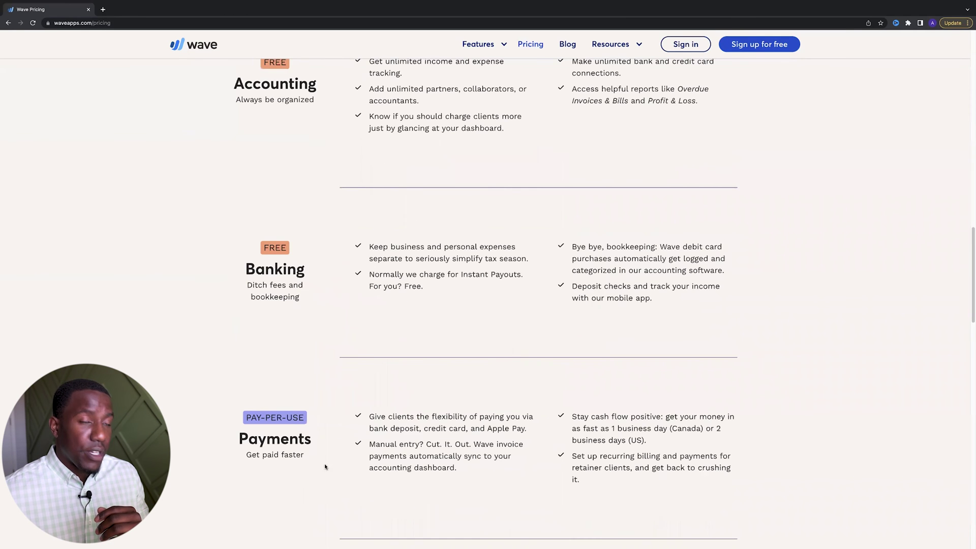
{"action": "scroll", "coordinate": [325, 467], "scroll_direction": "up", "scroll_amount": 3}
{"action": "scroll", "coordinate": [312, 436], "scroll_direction": "down", "scroll_amount": 5}
{"action": "scroll", "coordinate": [335, 248], "scroll_direction": "down", "scroll_amount": 2}
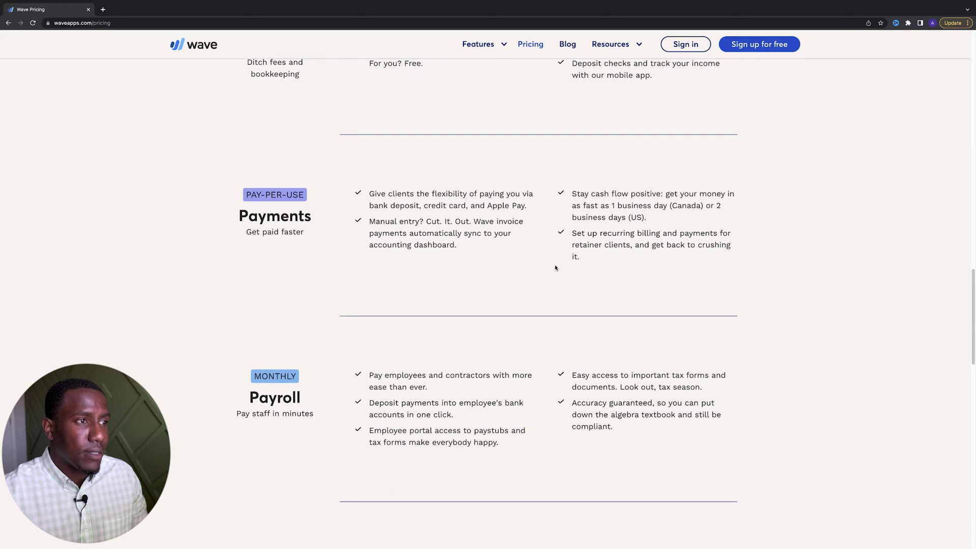
{"action": "scroll", "coordinate": [555, 267], "scroll_direction": "down", "scroll_amount": 10}
{"action": "scroll", "coordinate": [554, 267], "scroll_direction": "up", "scroll_amount": 20}
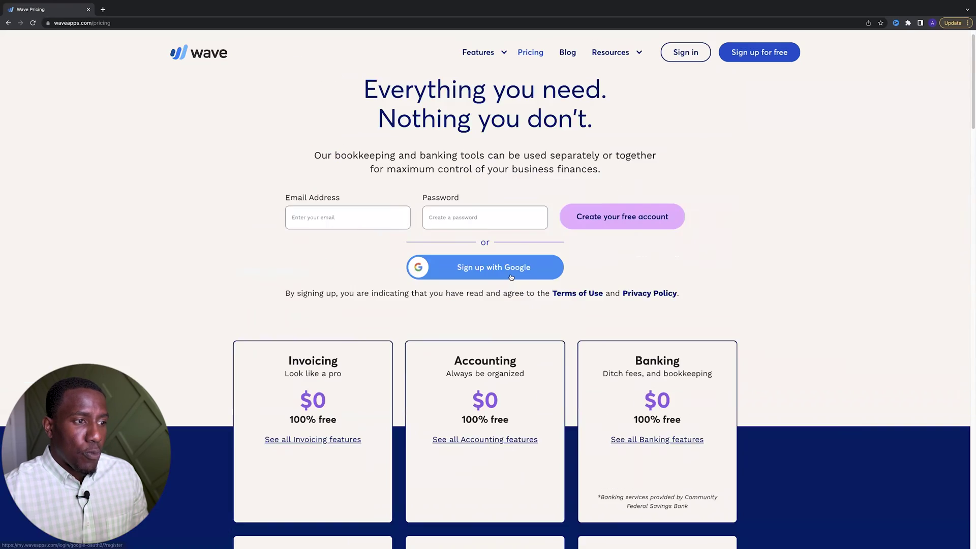
{"action": "scroll", "coordinate": [511, 278], "scroll_direction": "up", "scroll_amount": 1}
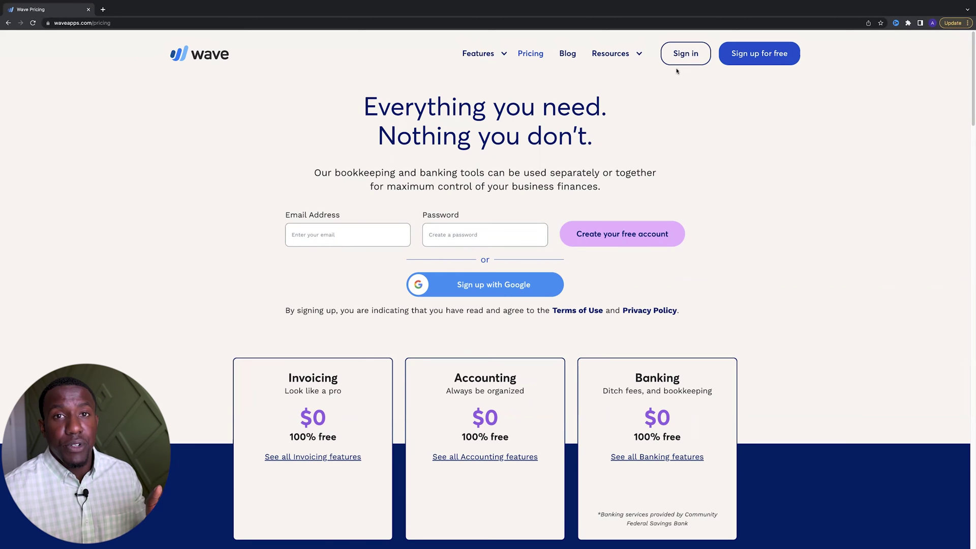
Sign in with the saved credentials and scroll through the dashboard's cash flow and profit charts
{"action": "left_click", "coordinate": [684, 54]}
{"action": "left_click", "coordinate": [722, 310]}
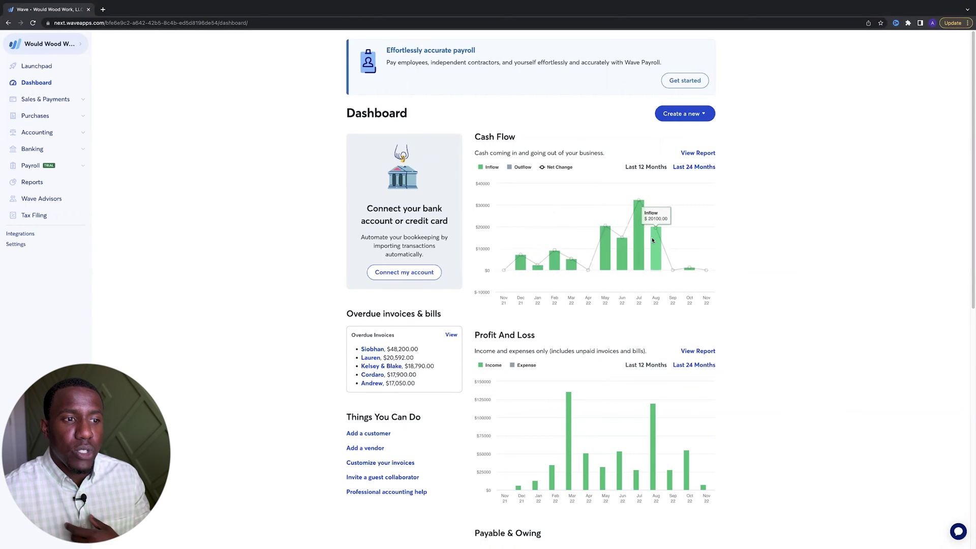
{"action": "scroll", "coordinate": [559, 305], "scroll_direction": "down", "scroll_amount": 1}
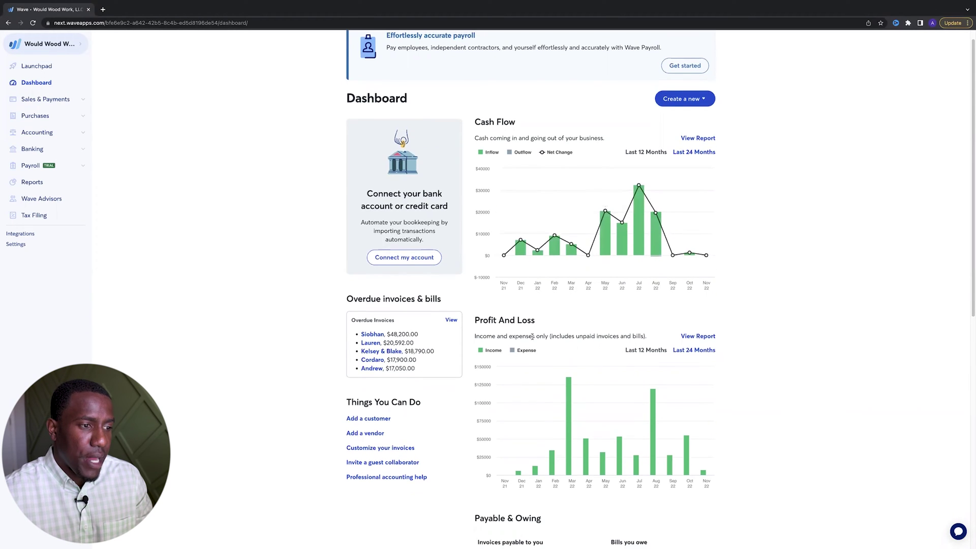
{"action": "scroll", "coordinate": [532, 337], "scroll_direction": "down", "scroll_amount": 5}
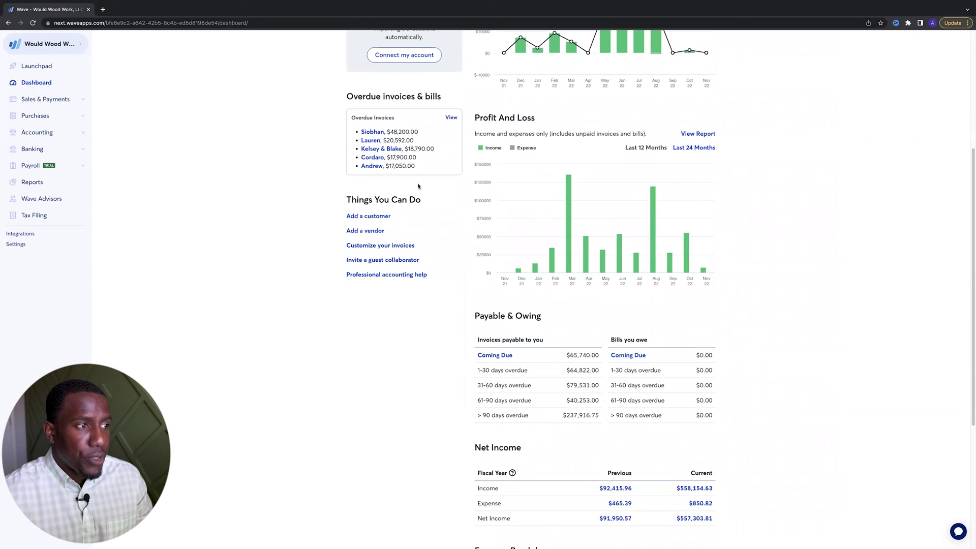
{"action": "scroll", "coordinate": [630, 239], "scroll_direction": "down", "scroll_amount": 3}
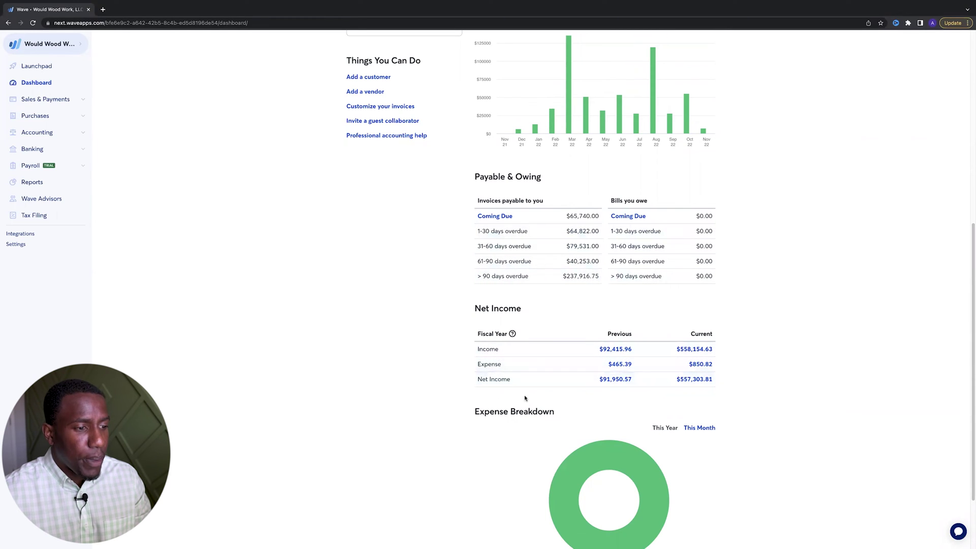
{"action": "scroll", "coordinate": [554, 340], "scroll_direction": "down", "scroll_amount": 2}
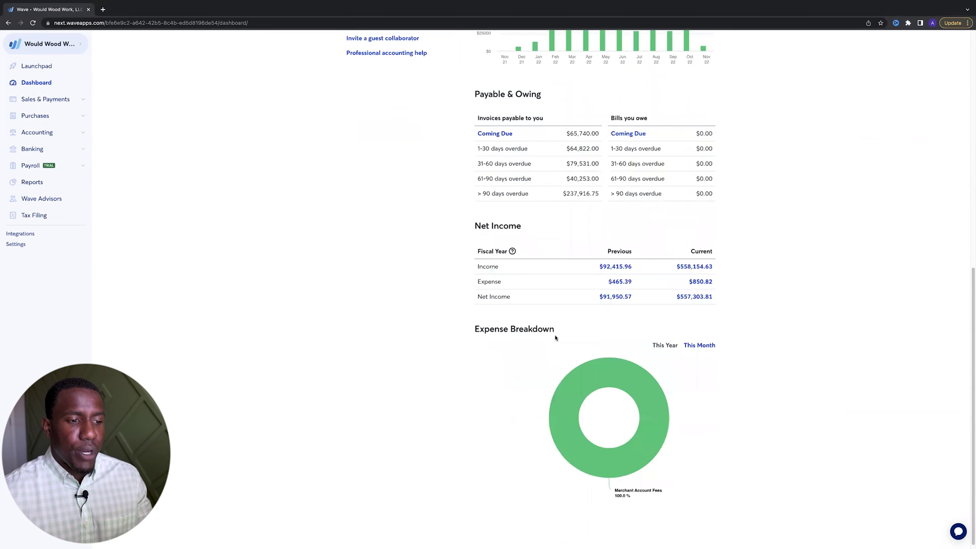
{"action": "scroll", "coordinate": [556, 337], "scroll_direction": "up", "scroll_amount": 9}
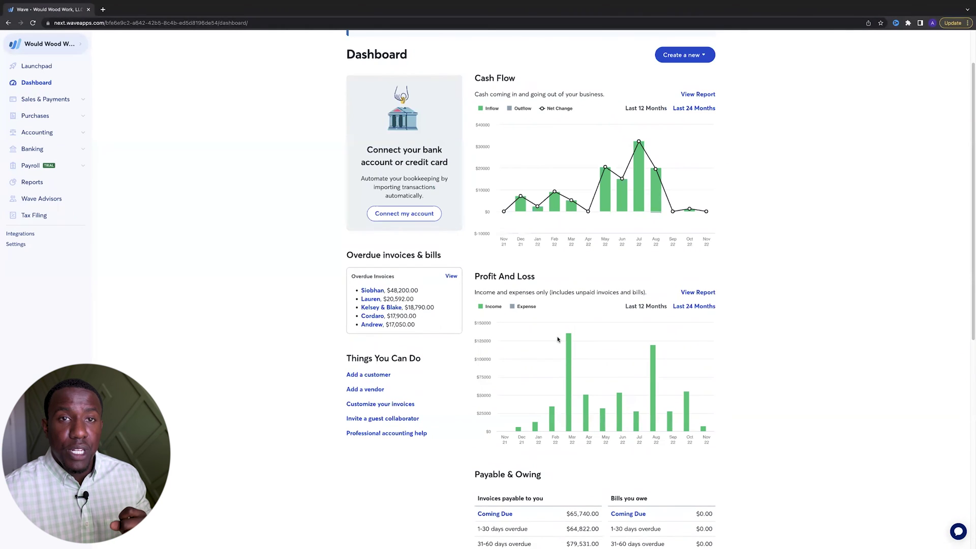
{"action": "scroll", "coordinate": [559, 337], "scroll_direction": "up", "scroll_amount": 1}
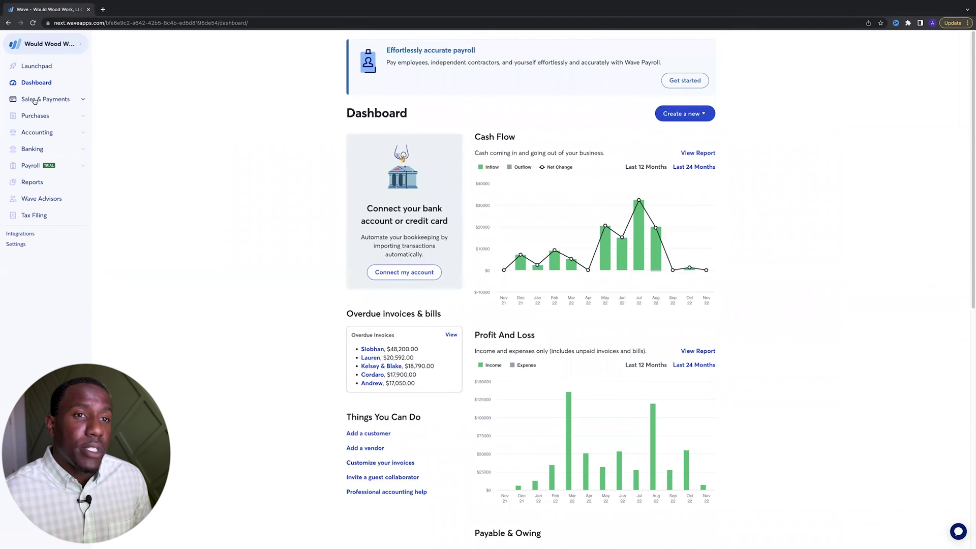
Open Products & Services under Sales & Payments and scroll through the product list
{"action": "left_click", "coordinate": [62, 101]}
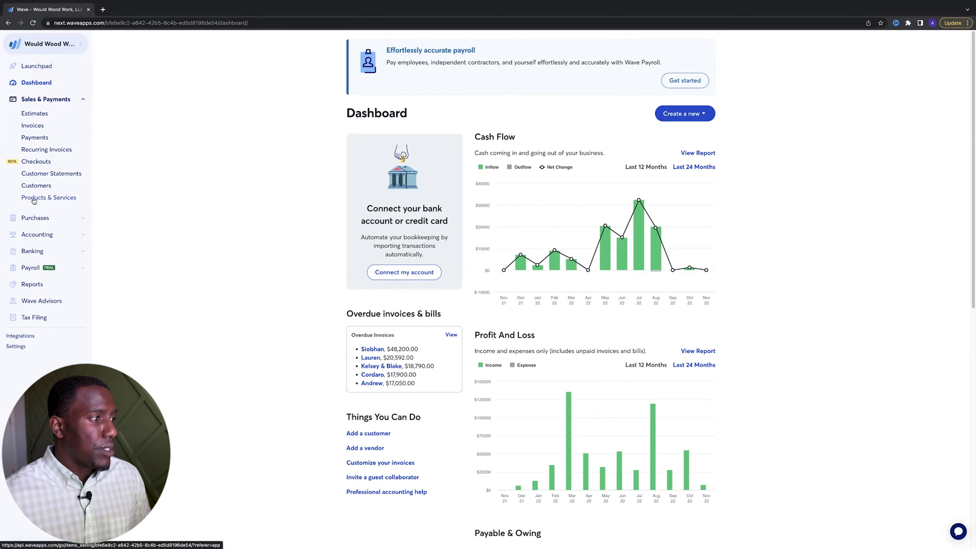
{"action": "left_click", "coordinate": [34, 201]}
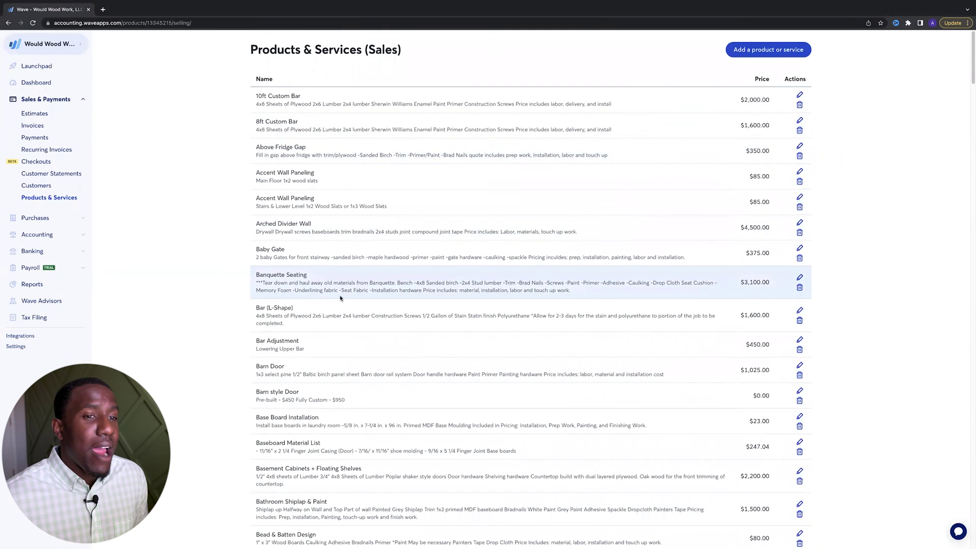
{"action": "scroll", "coordinate": [340, 295], "scroll_direction": "down", "scroll_amount": 2}
{"action": "scroll", "coordinate": [340, 295], "scroll_direction": "down", "scroll_amount": 6}
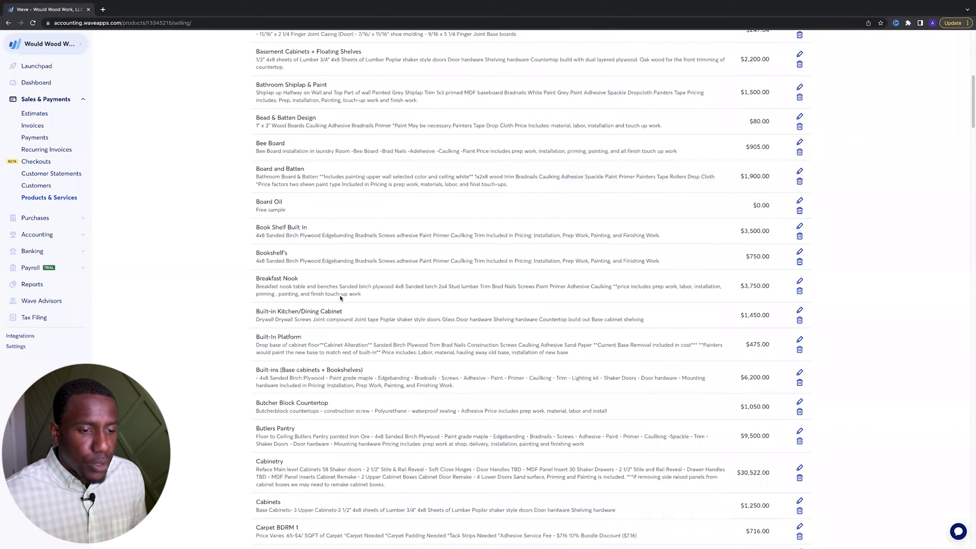
{"action": "scroll", "coordinate": [340, 298], "scroll_direction": "down", "scroll_amount": 3}
{"action": "scroll", "coordinate": [340, 298], "scroll_direction": "down", "scroll_amount": 3}
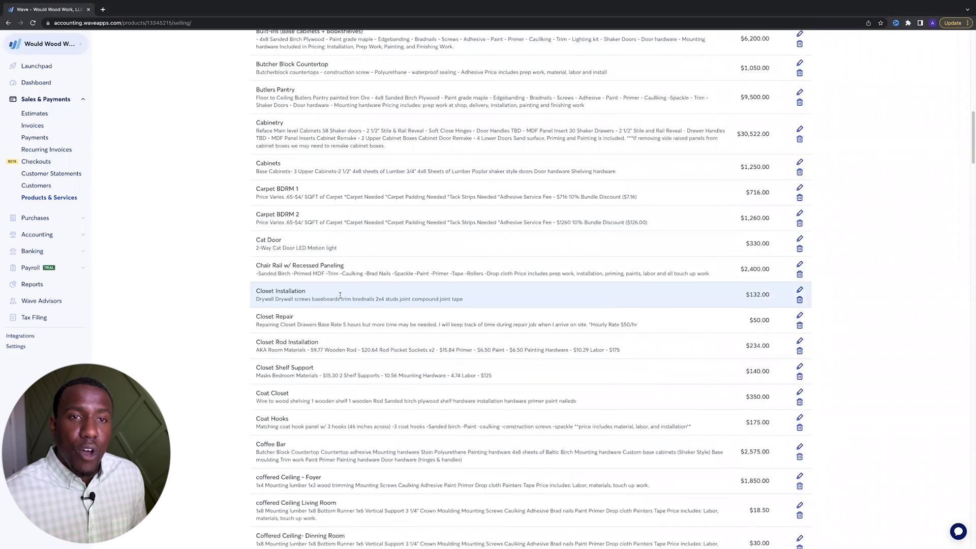
{"action": "scroll", "coordinate": [341, 296], "scroll_direction": "down", "scroll_amount": 2}
{"action": "scroll", "coordinate": [340, 296], "scroll_direction": "down", "scroll_amount": 8}
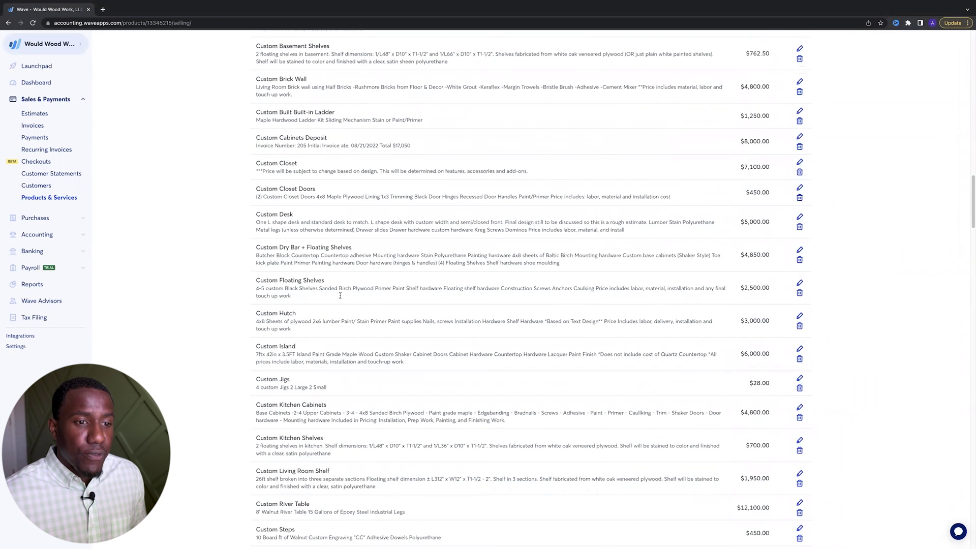
{"action": "scroll", "coordinate": [326, 391], "scroll_direction": "down", "scroll_amount": 5}
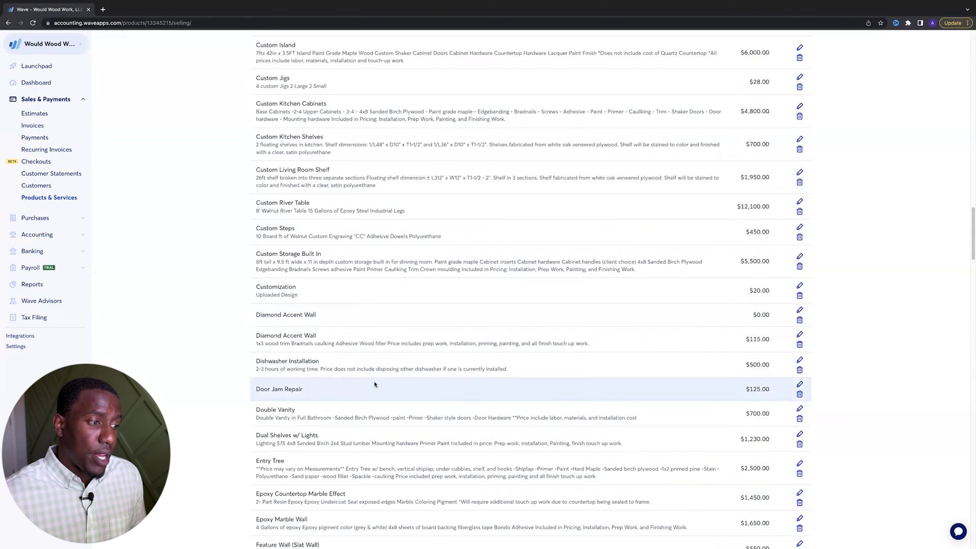
{"action": "scroll", "coordinate": [374, 382], "scroll_direction": "down", "scroll_amount": 7}
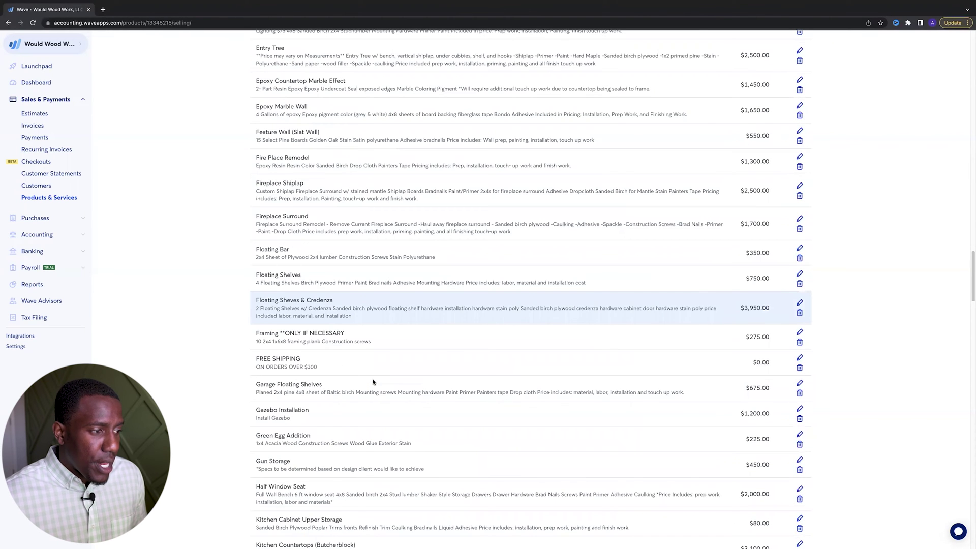
{"action": "scroll", "coordinate": [373, 383], "scroll_direction": "down", "scroll_amount": 10}
{"action": "scroll", "coordinate": [374, 382], "scroll_direction": "down", "scroll_amount": 10}
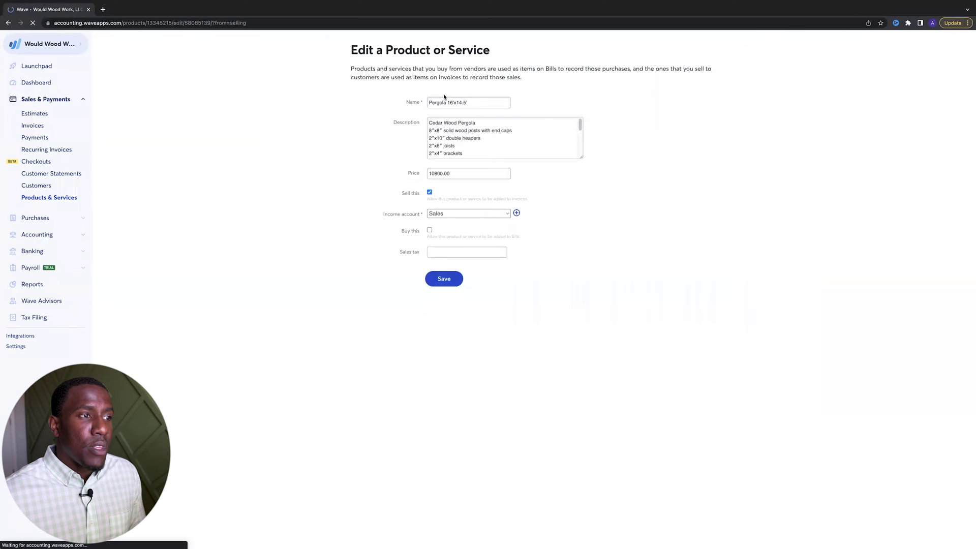
Select the dimensions in the Pergola 16'x14.5' product name and review the edit form
{"action": "left_click_drag", "start_coordinate": [451, 102], "coordinate": [463, 102]}
{"action": "scroll", "coordinate": [464, 131], "scroll_direction": "down", "scroll_amount": 5}
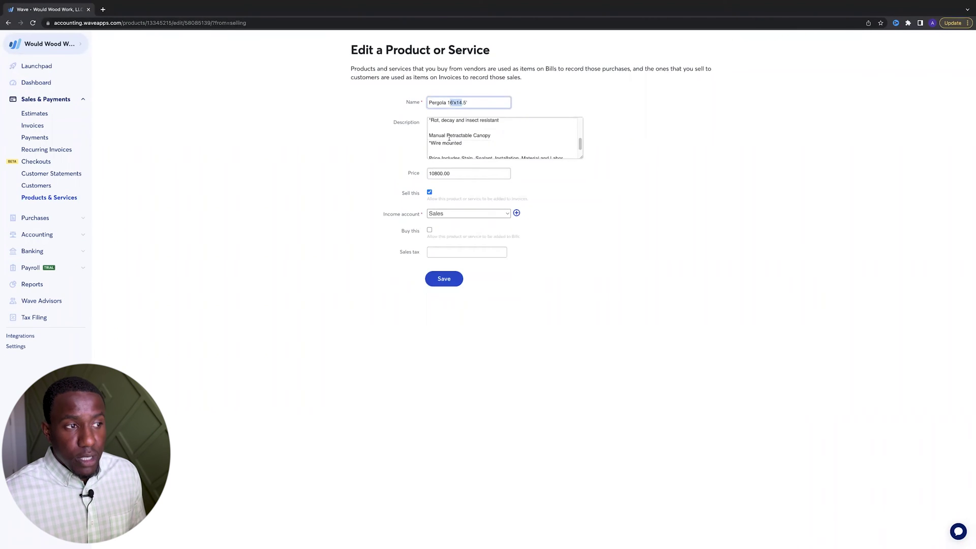
{"action": "scroll", "coordinate": [449, 138], "scroll_direction": "up", "scroll_amount": 5}
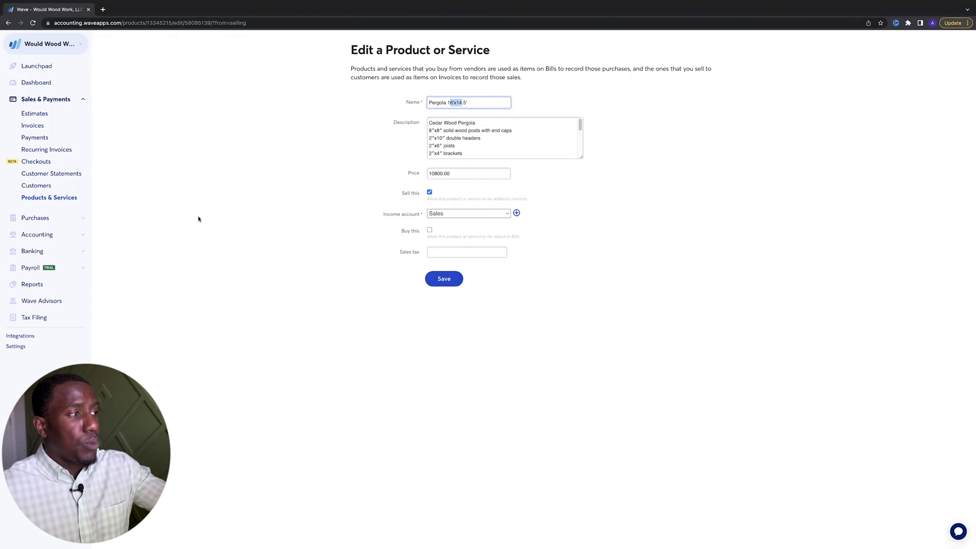
Go back to the previous page with the browser Back button
{"action": "left_click", "coordinate": [9, 23]}
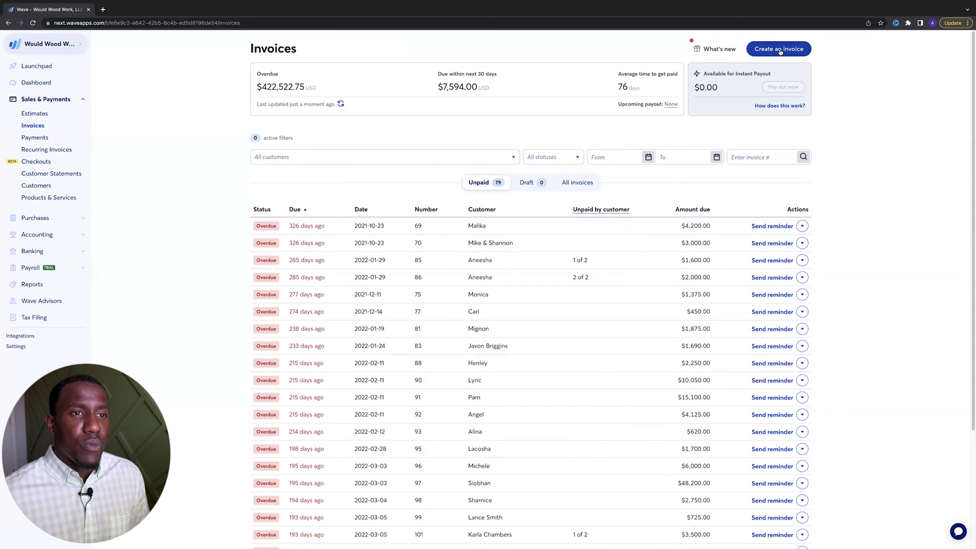
Create a new invoice from the Invoices page
{"action": "left_click", "coordinate": [779, 49]}
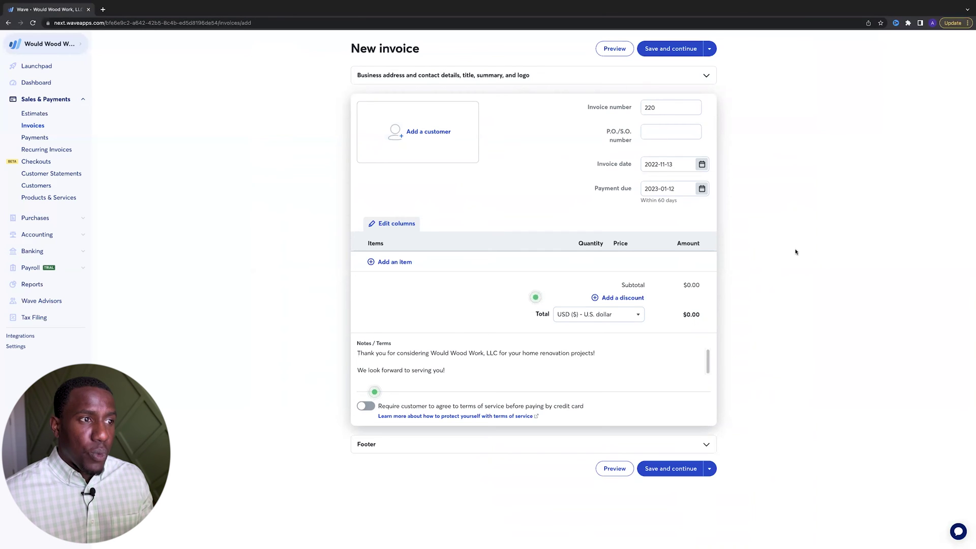
Change the title from Quote to 'Estimate' and set the summary to 'Master Bedroom Accent Wall'
{"action": "left_click", "coordinate": [490, 75]}
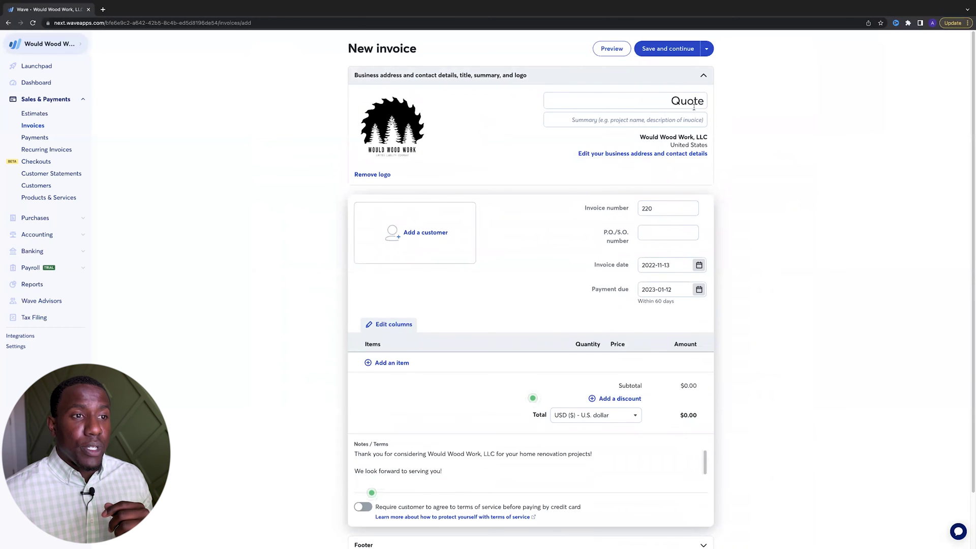
{"action": "double_click", "coordinate": [682, 101]}
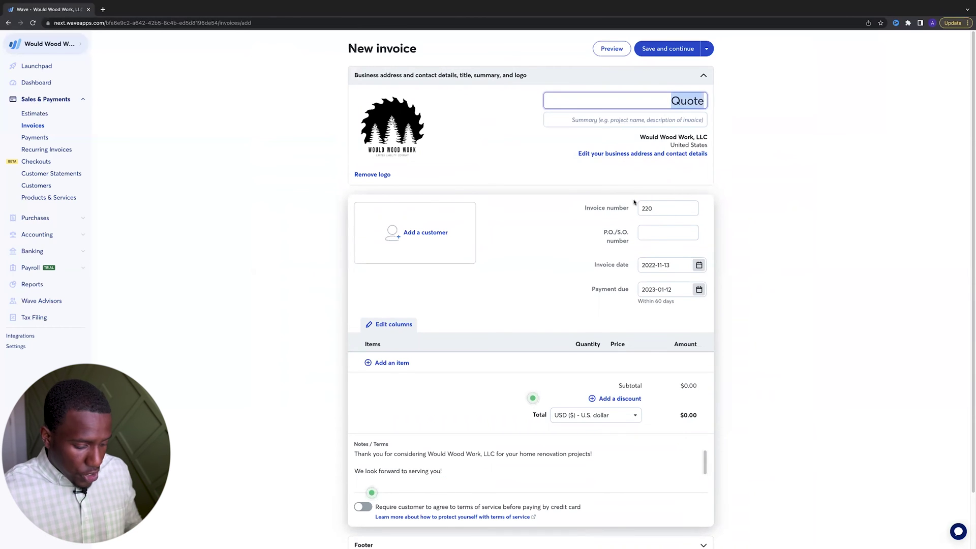
{"action": "type", "text": "Estimate"}
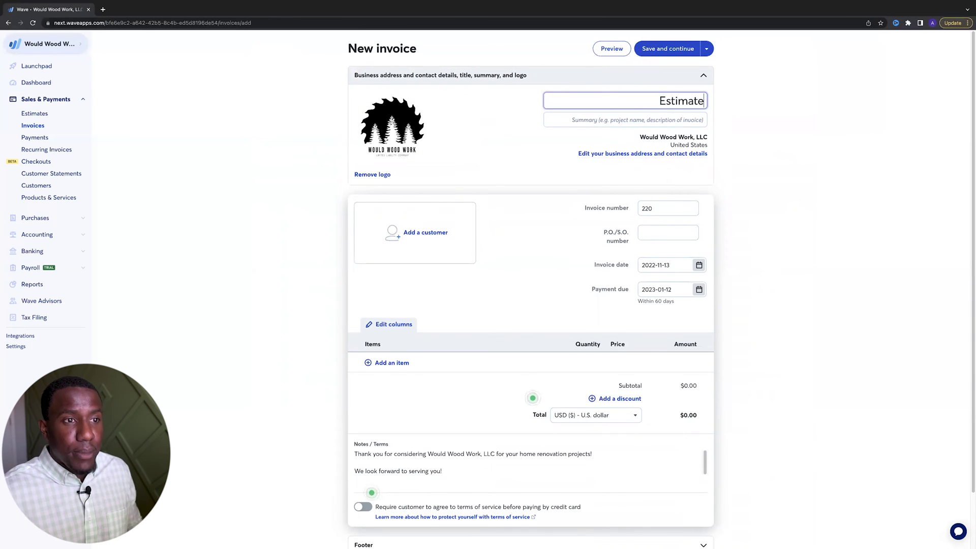
{"action": "left_click", "coordinate": [604, 121]}
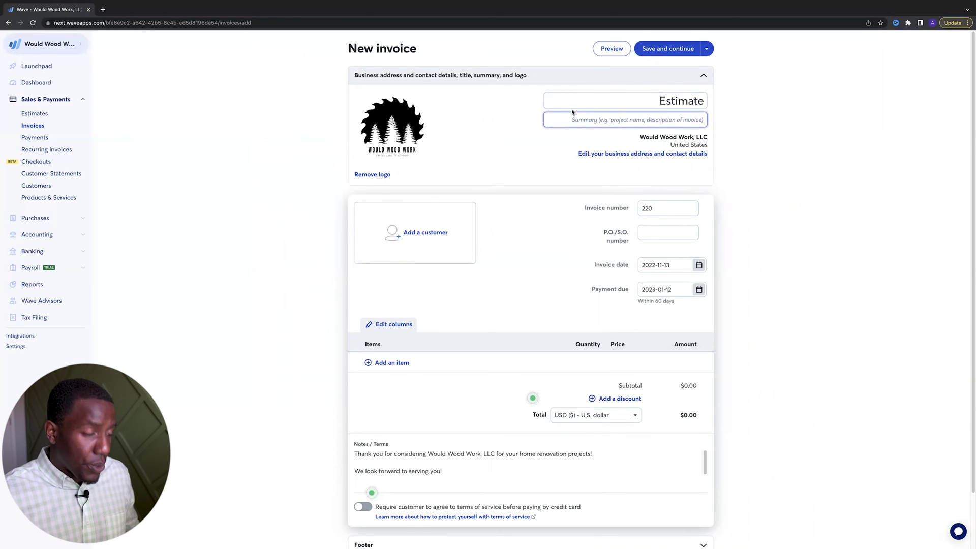
{"action": "type", "text": "Master Be"}
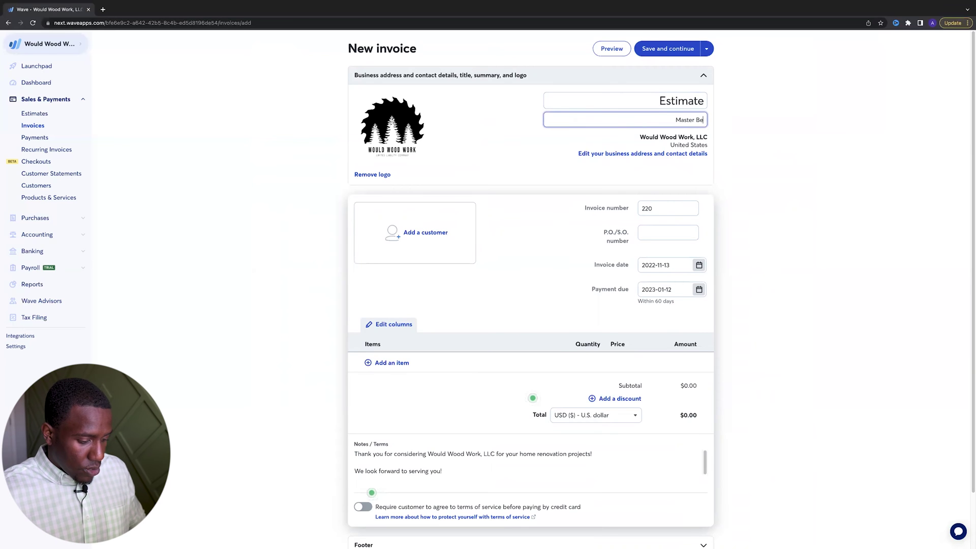
{"action": "type", "text": "droom Accent"}
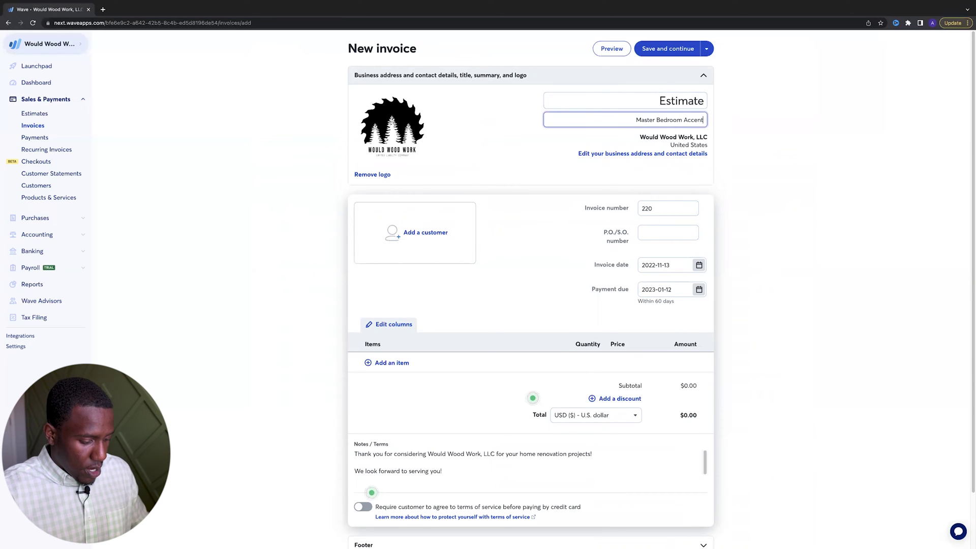
{"action": "type", "text": " Wall"}
{"action": "left_click", "coordinate": [467, 143]}
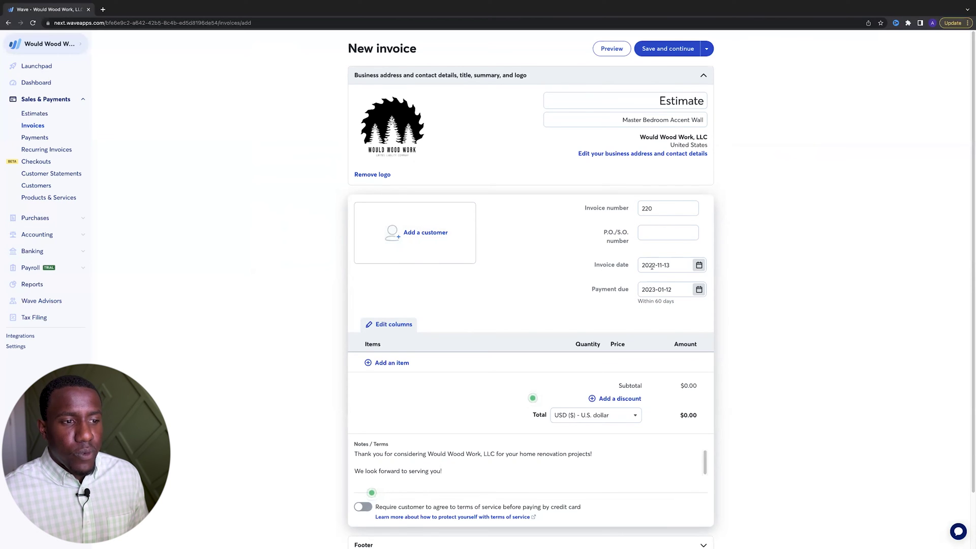
Set the payment due date to March 1, 2023 in the calendar
{"action": "left_click", "coordinate": [699, 289]}
{"action": "left_click", "coordinate": [743, 311]}
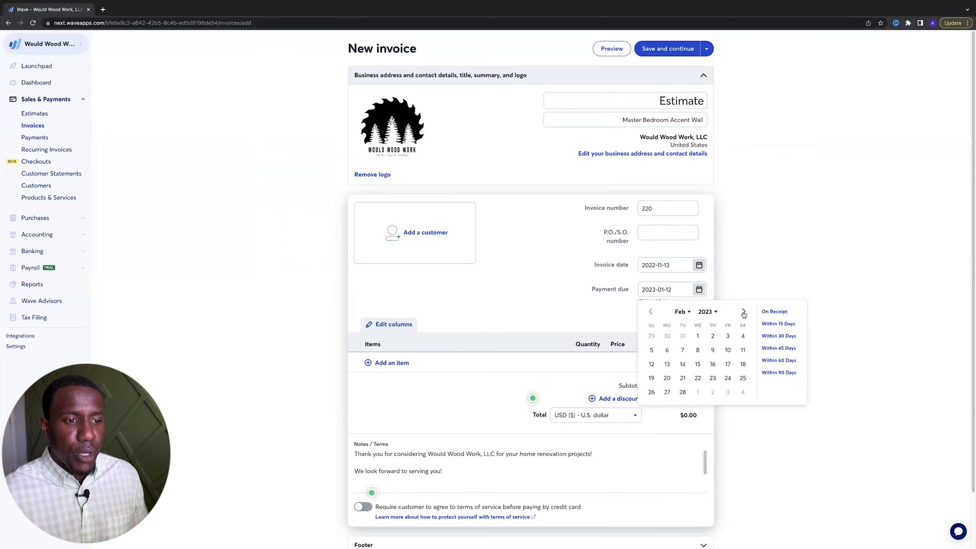
{"action": "left_click", "coordinate": [743, 312]}
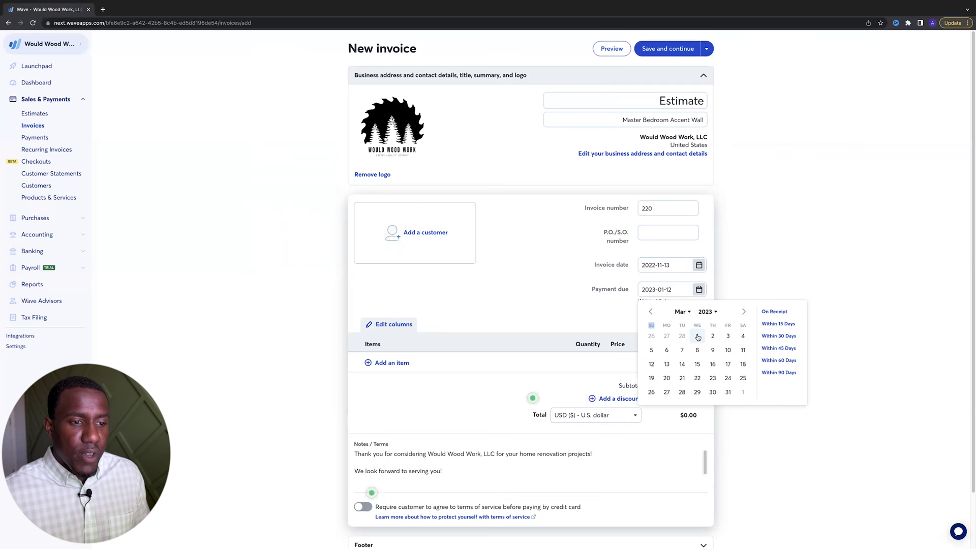
{"action": "left_click", "coordinate": [698, 337]}
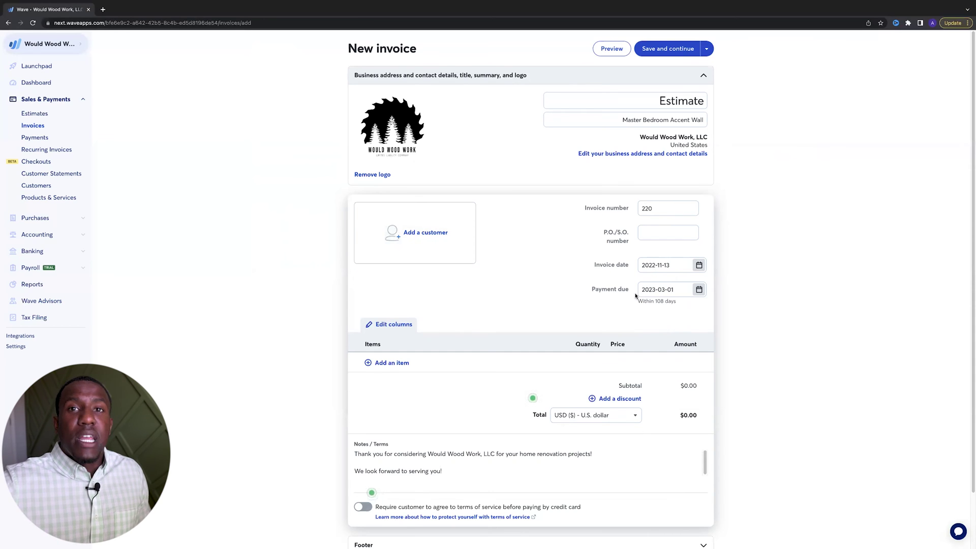
Create a new customer and enter the customer's full name, replacing a mistyped name
{"action": "left_click", "coordinate": [434, 241]}
{"action": "left_click", "coordinate": [418, 407]}
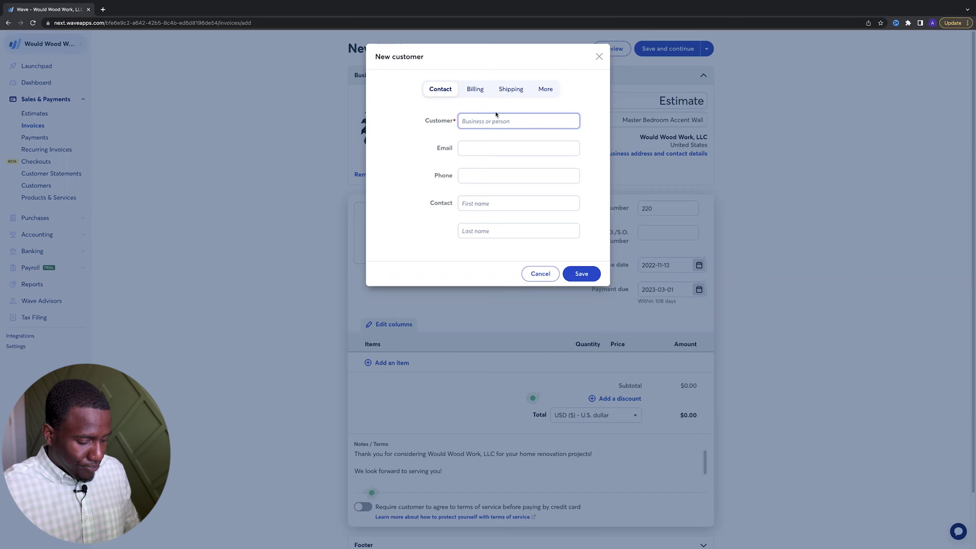
{"action": "type", "text": "Hobby "}
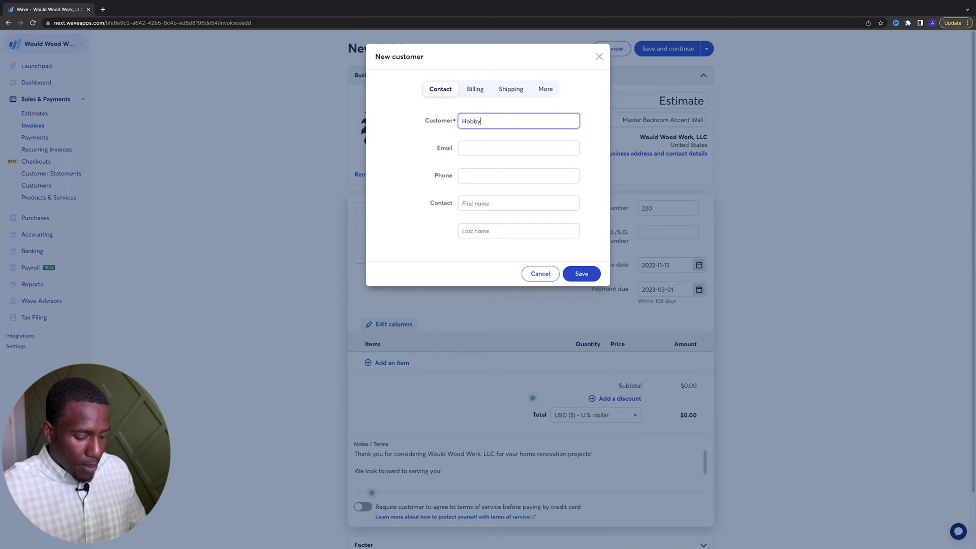
{"action": "type", "text": "Lobby"}
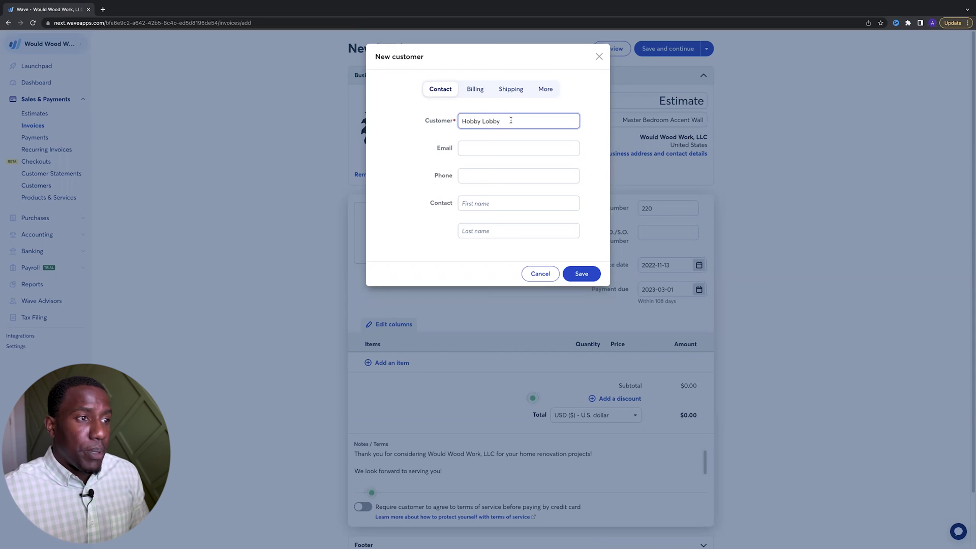
{"action": "left_click_drag", "start_coordinate": [511, 120], "coordinate": [448, 124]}
{"action": "key", "text": "BackSpace"}
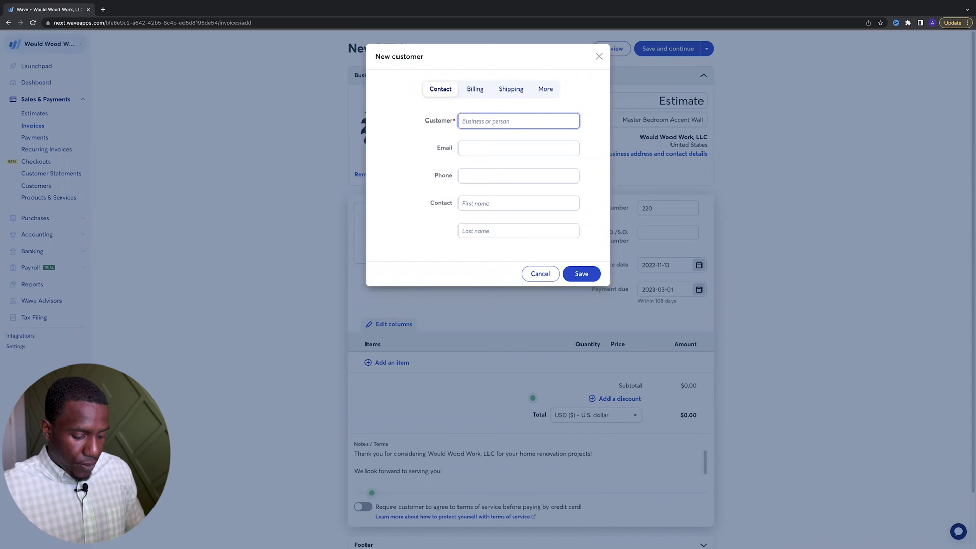
{"action": "type", "text": "John Doe"}
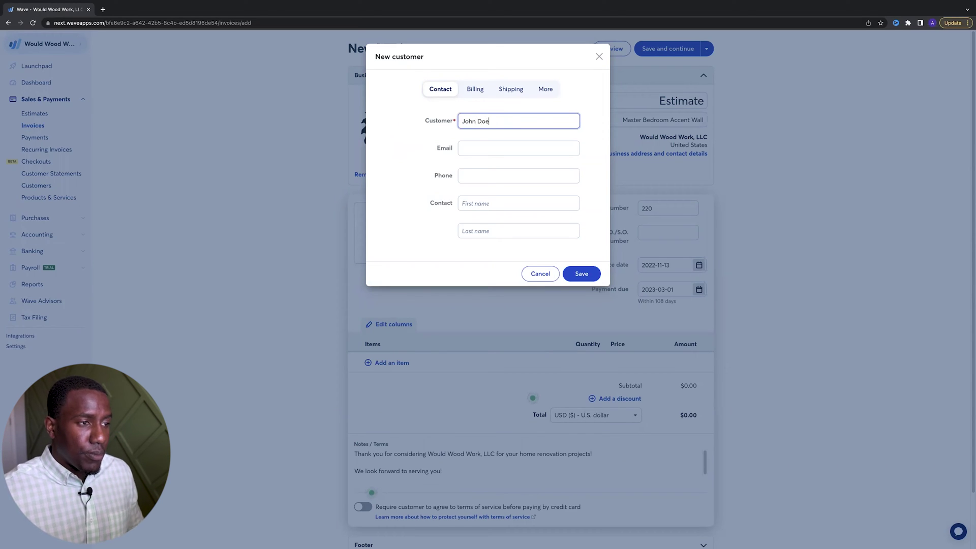
Fill in the customer's e-mail, phone number and contact first name
{"action": "left_click", "coordinate": [490, 148]}
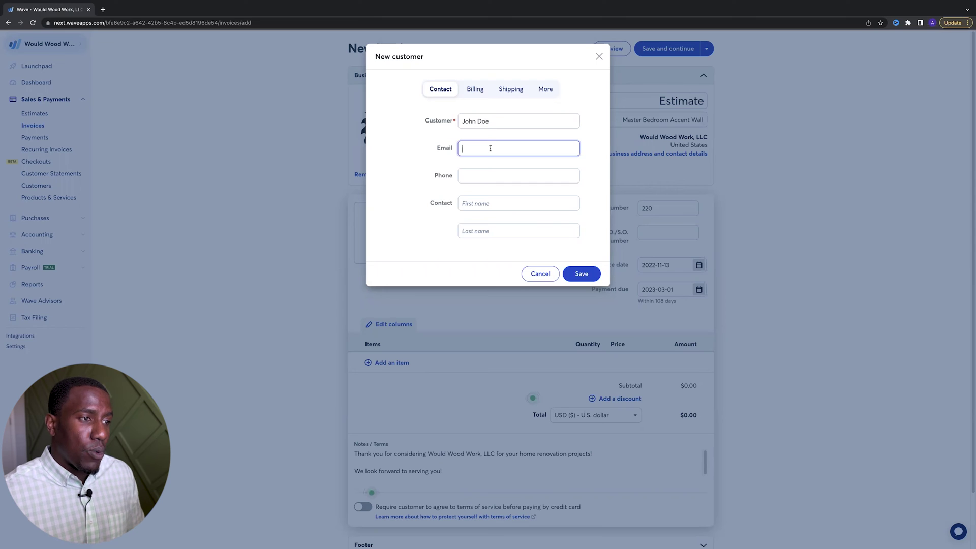
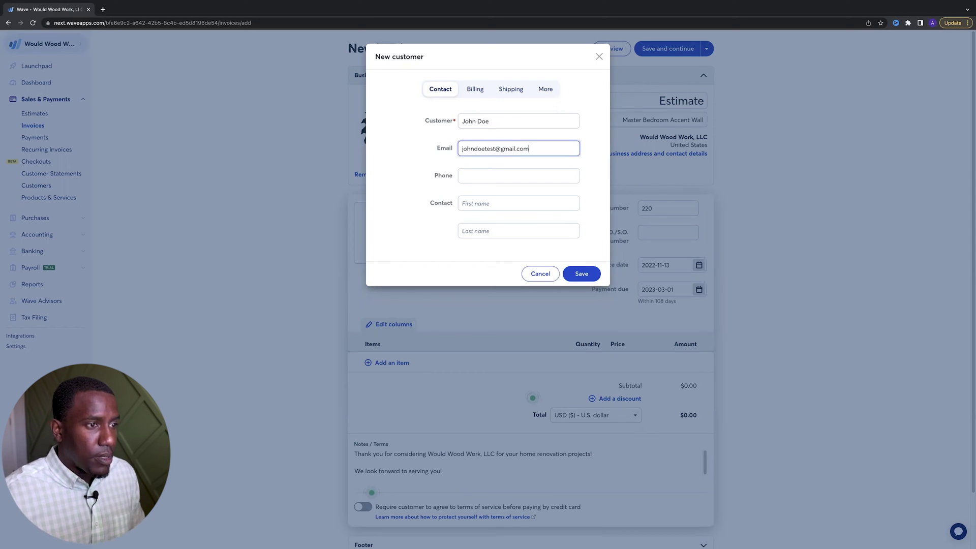
{"action": "left_click", "coordinate": [500, 177]}
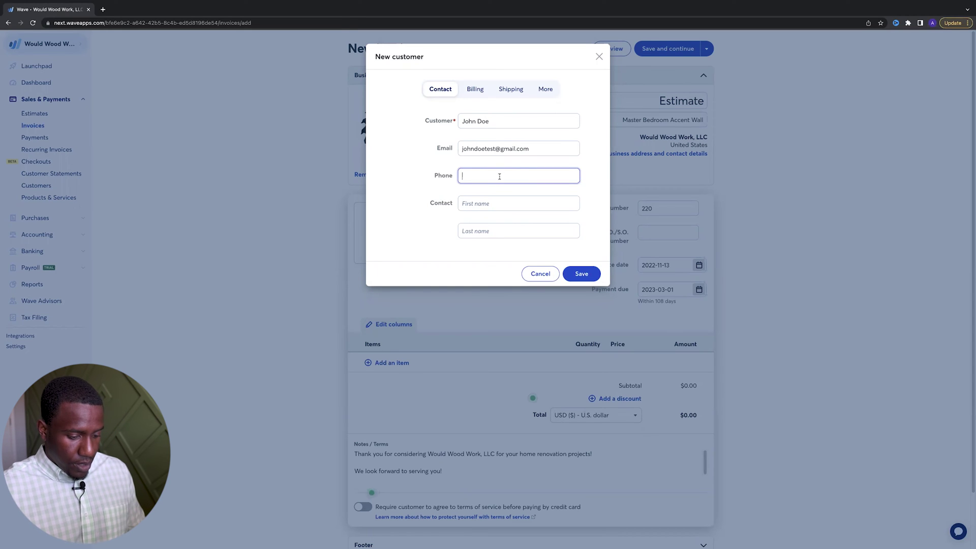
{"action": "type", "text": "777-777-7777"}
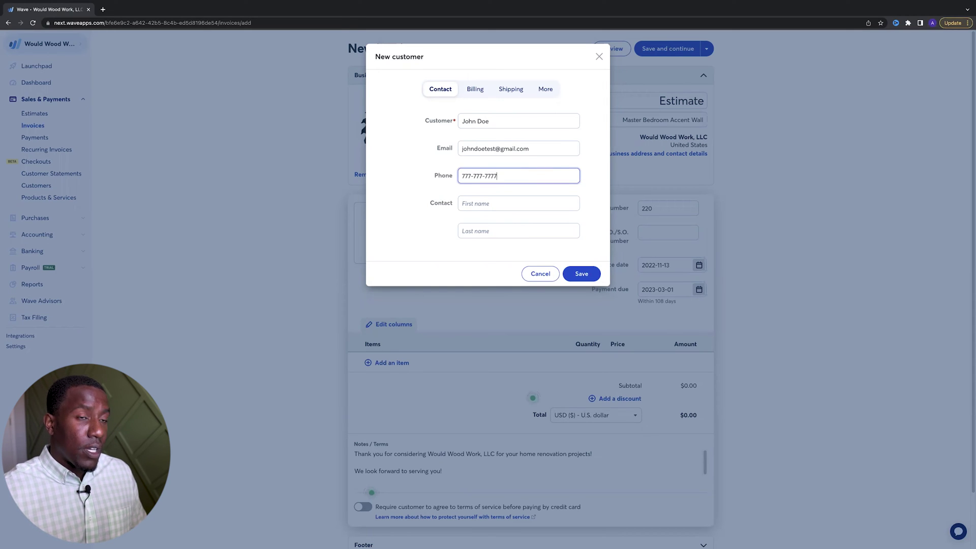
{"action": "left_click", "coordinate": [479, 205]}
{"action": "type", "text": "John"}
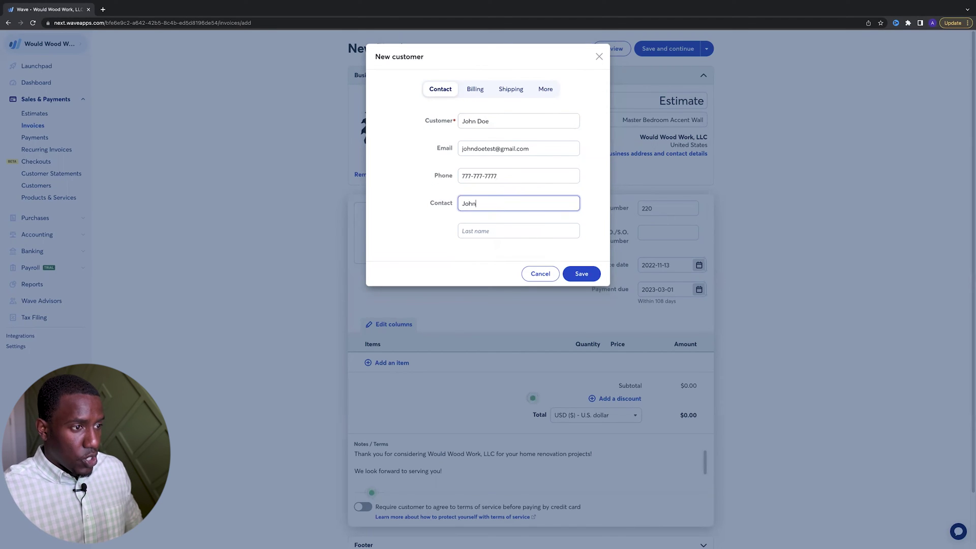
{"action": "key", "text": "Tab"}
Save the new customer to the estimate and add the Modern Wainscot Accent Wall- Bedroom item at 2225.00
{"action": "type", "text": "Doe"}
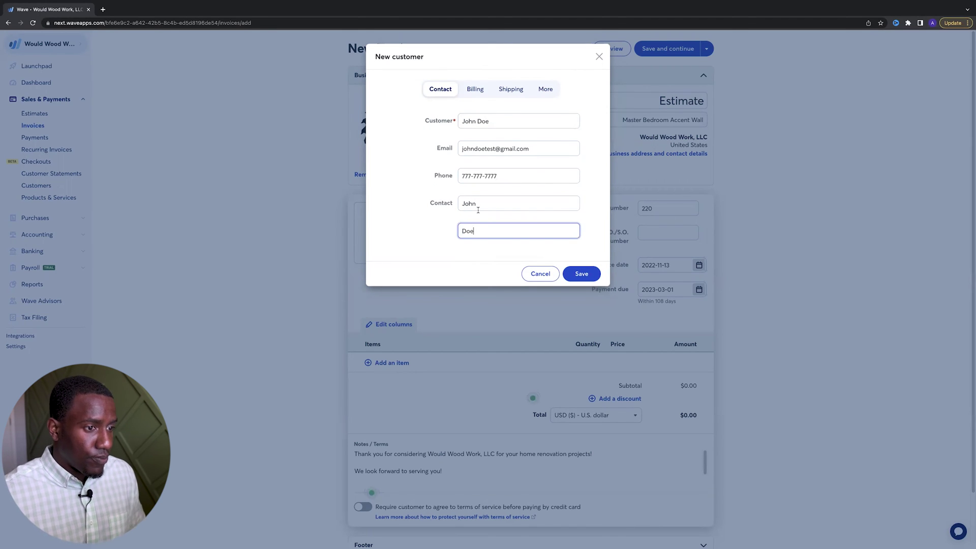
{"action": "left_click", "coordinate": [584, 275]}
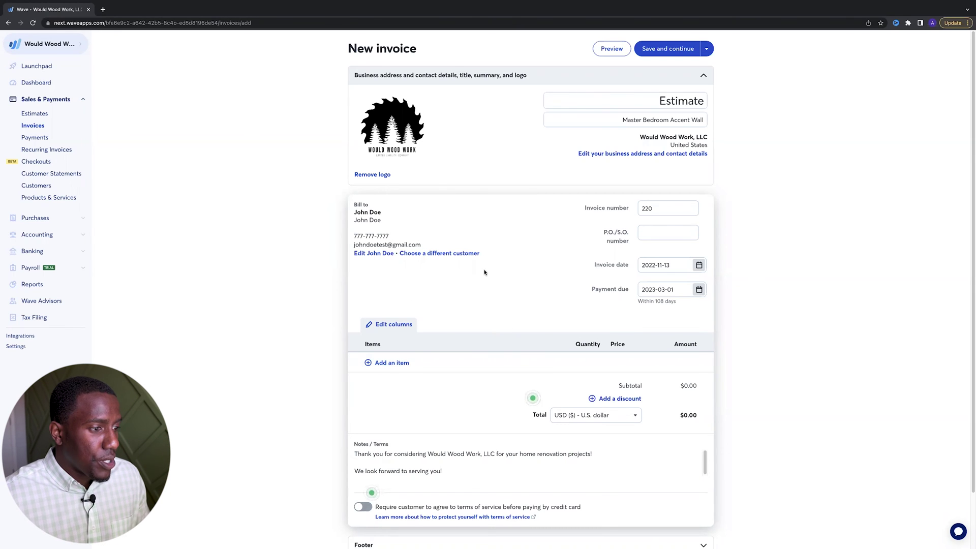
{"action": "left_click", "coordinate": [402, 363]}
{"action": "scroll", "coordinate": [421, 438], "scroll_direction": "down", "scroll_amount": 4}
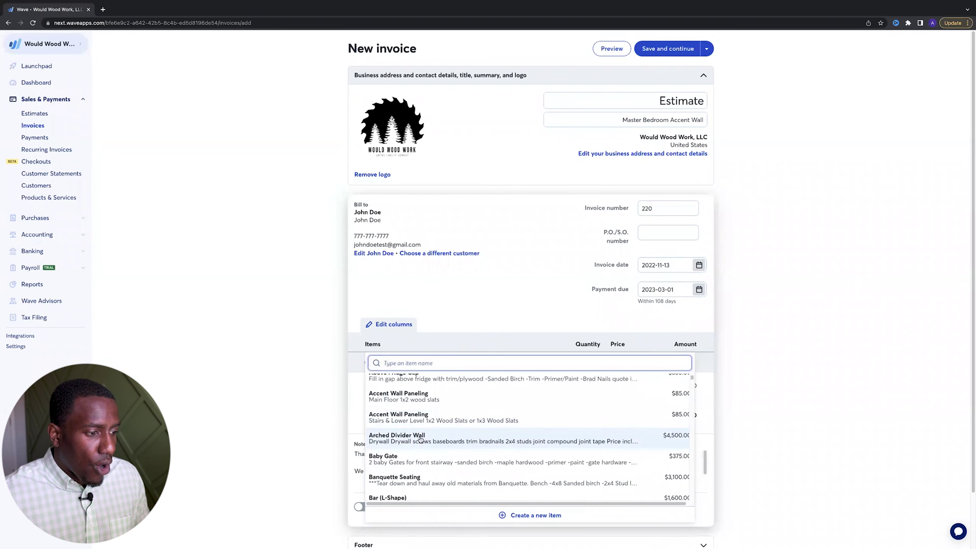
{"action": "scroll", "coordinate": [421, 439], "scroll_direction": "down", "scroll_amount": 5}
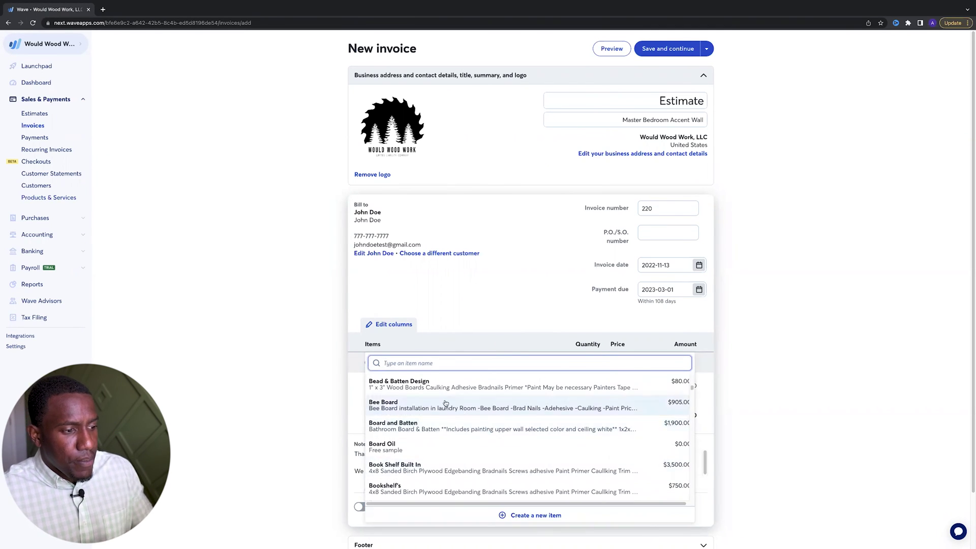
{"action": "scroll", "coordinate": [437, 402], "scroll_direction": "down", "scroll_amount": 3}
{"action": "scroll", "coordinate": [428, 400], "scroll_direction": "down", "scroll_amount": 8}
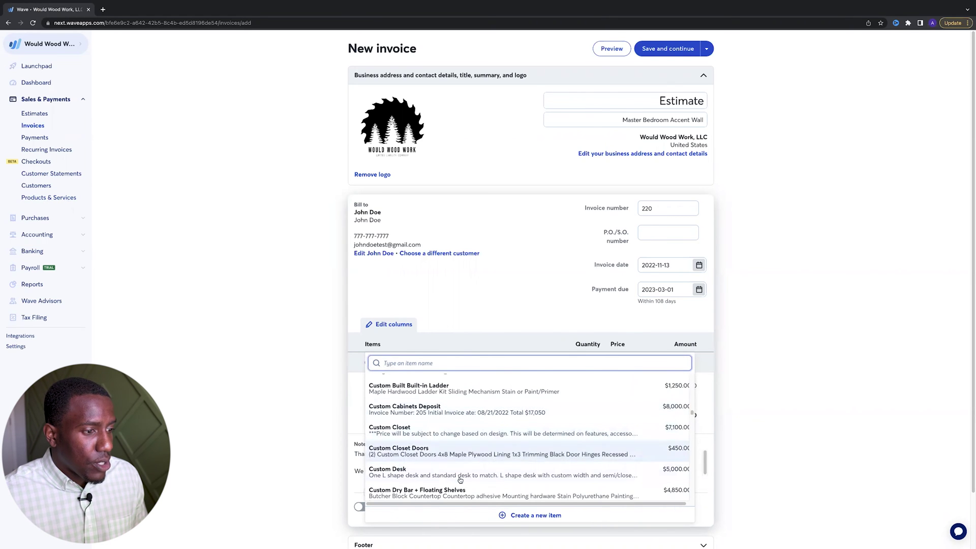
{"action": "scroll", "coordinate": [448, 464], "scroll_direction": "down", "scroll_amount": 1}
{"action": "scroll", "coordinate": [446, 462], "scroll_direction": "down", "scroll_amount": 2}
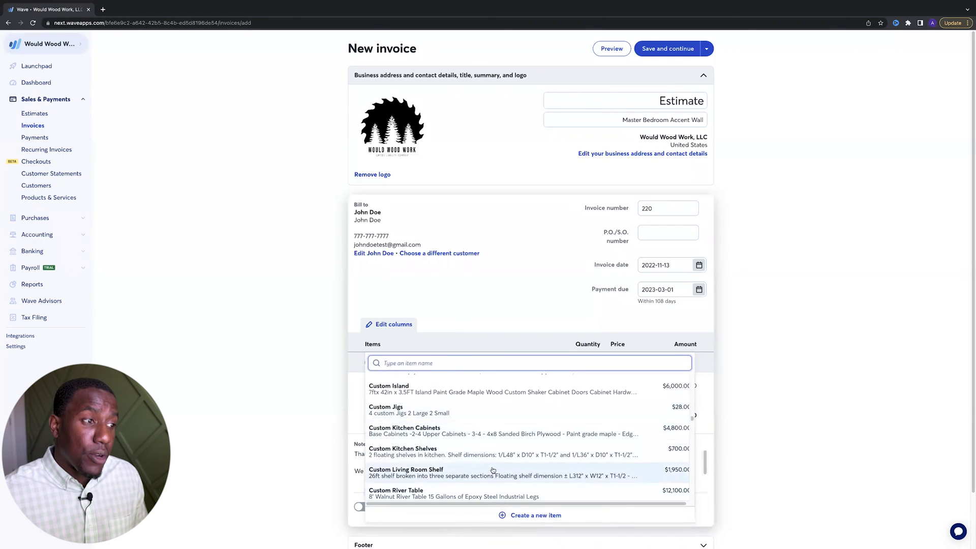
{"action": "scroll", "coordinate": [432, 425], "scroll_direction": "down", "scroll_amount": 3}
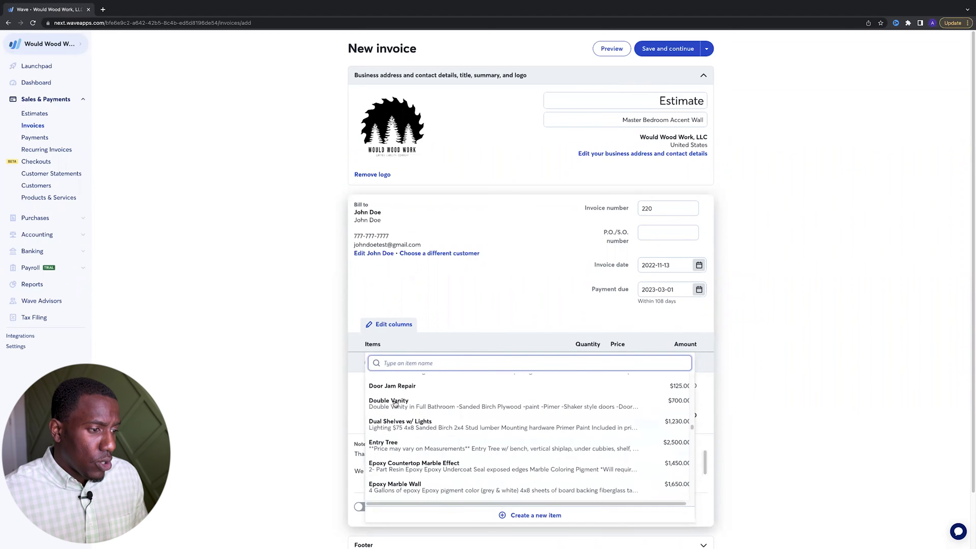
{"action": "type", "text": "acc"}
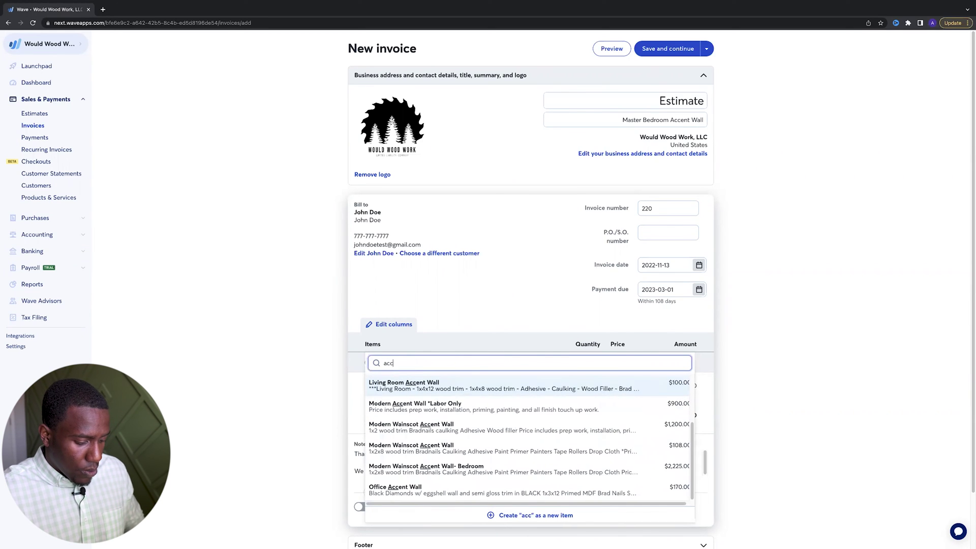
{"action": "type", "text": "ent wall"}
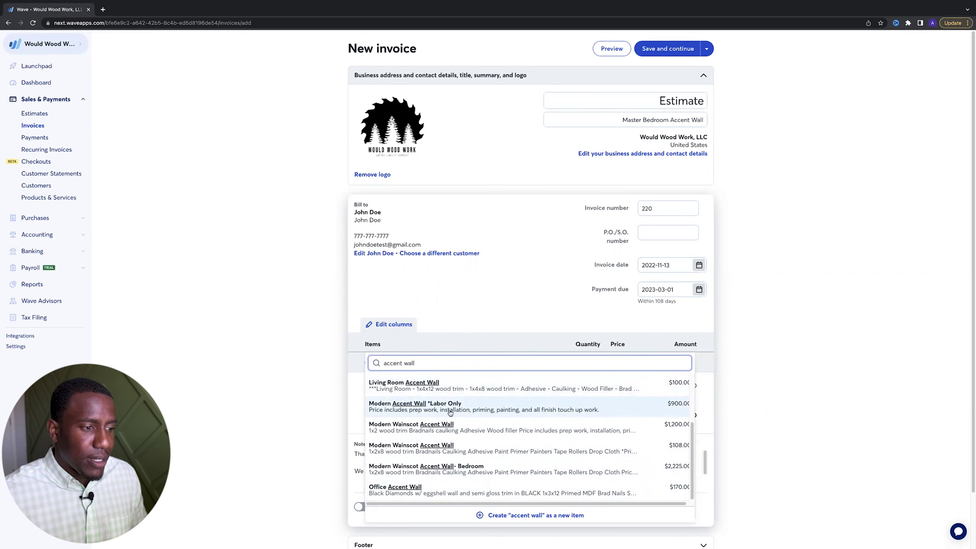
{"action": "scroll", "coordinate": [511, 411], "scroll_direction": "down", "scroll_amount": 1}
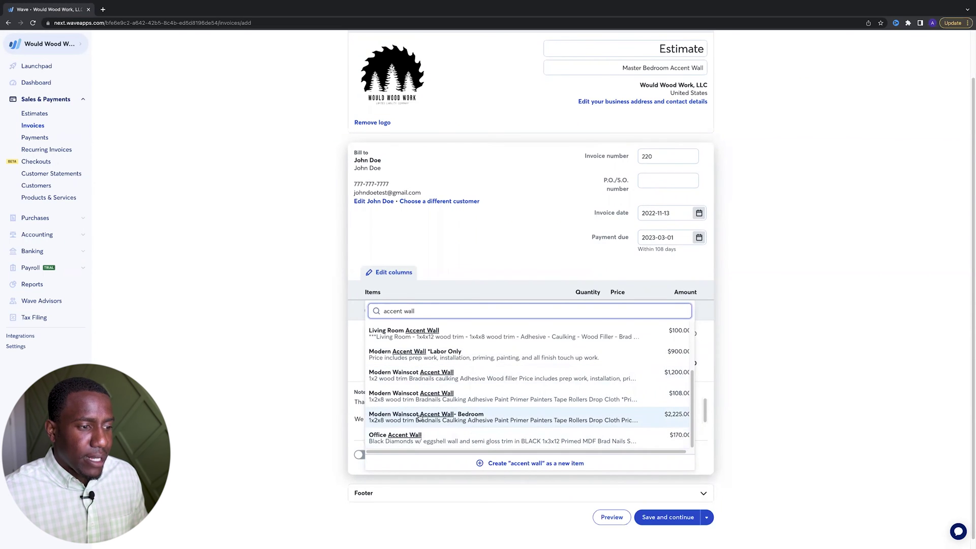
{"action": "left_click", "coordinate": [481, 416]}
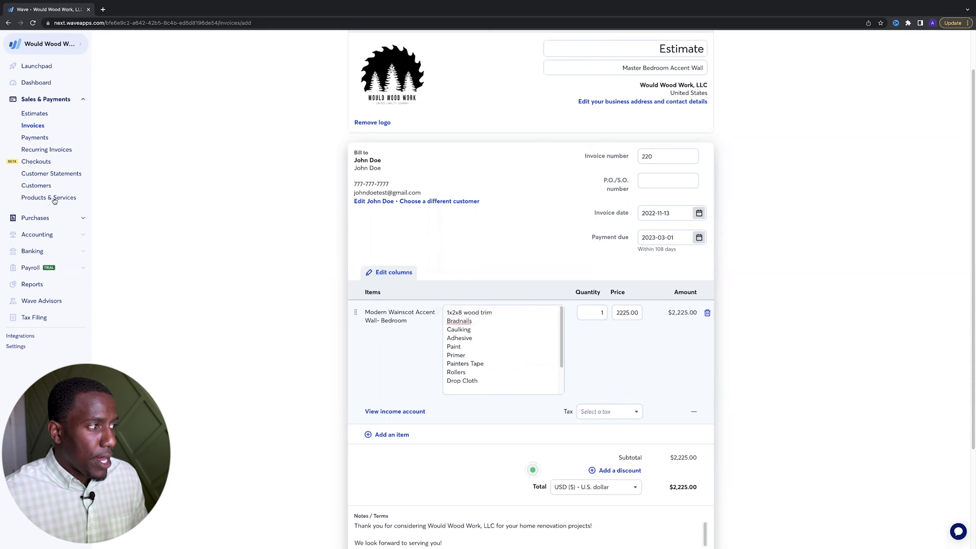
Change the item description's trim size from 1x2x8 to 1x3x8 wood trim
{"action": "left_click", "coordinate": [455, 311]}
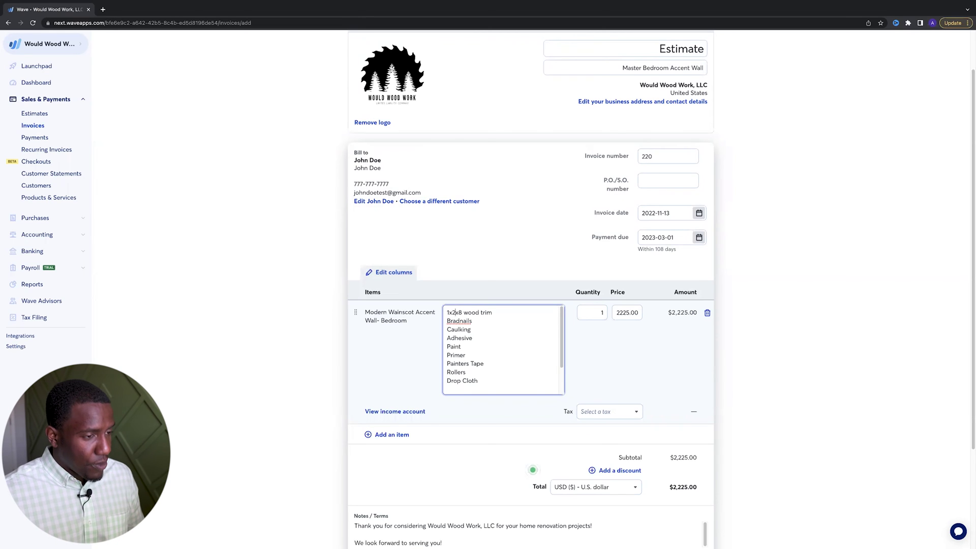
{"action": "key", "text": "BackSpace"}
{"action": "type", "text": "3"}
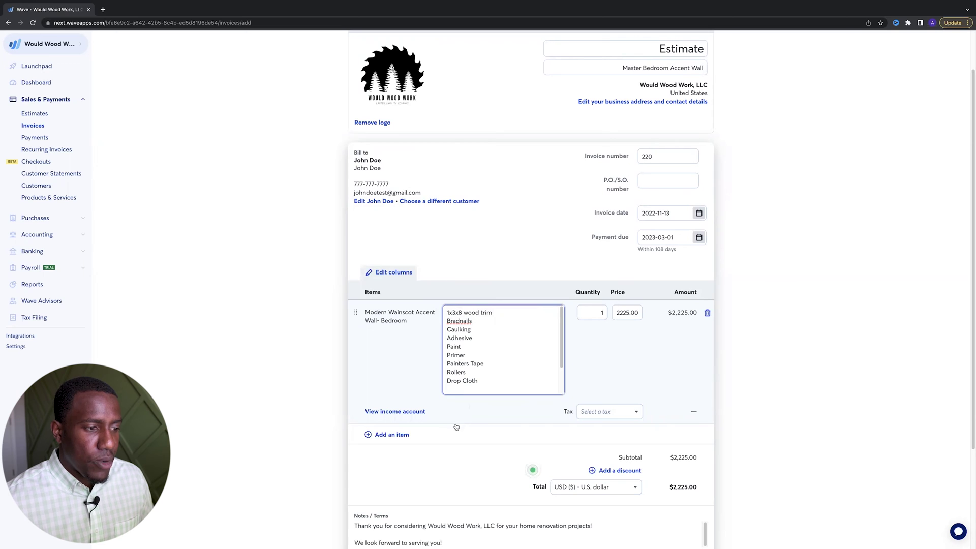
{"action": "scroll", "coordinate": [468, 375], "scroll_direction": "down", "scroll_amount": 5}
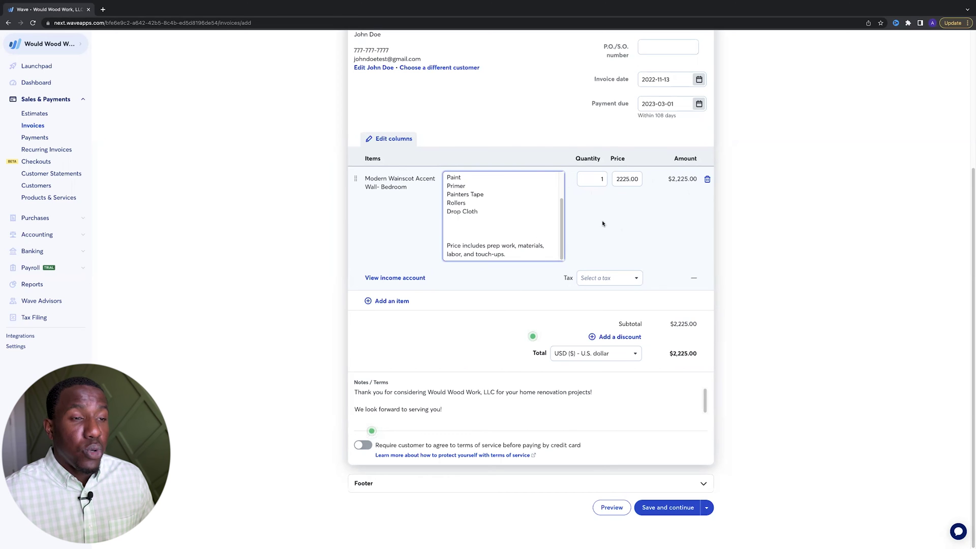
Set the wainscot line to quantity 47 at a price of 200.00, giving $9,400.00
{"action": "scroll", "coordinate": [613, 232], "scroll_direction": "up", "scroll_amount": 1}
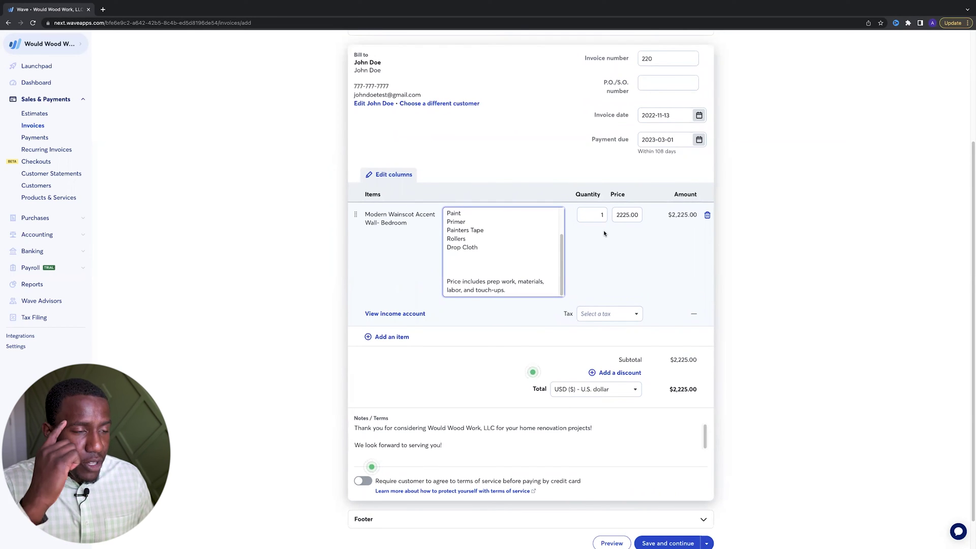
{"action": "key", "text": "Tab"}
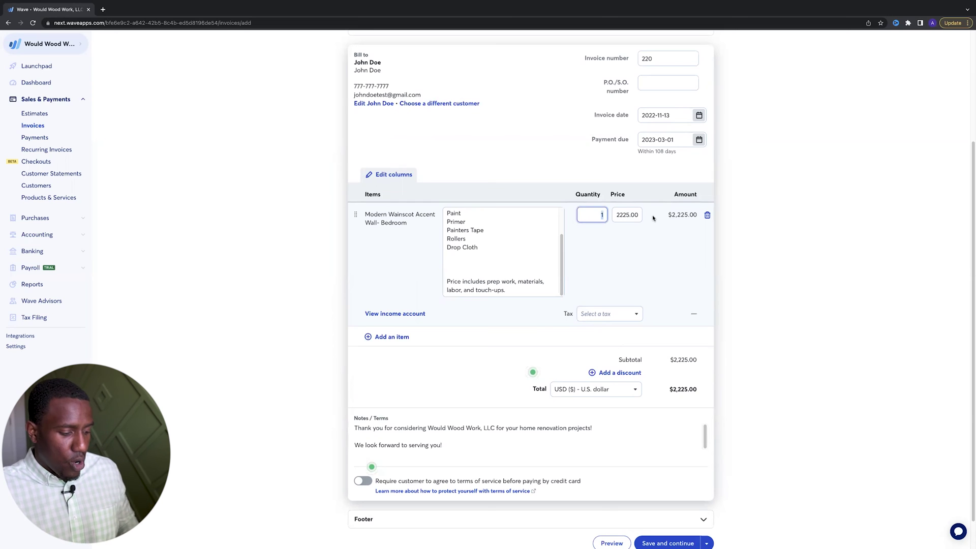
{"action": "type", "text": "19.5"}
{"action": "key", "text": "Tab"}
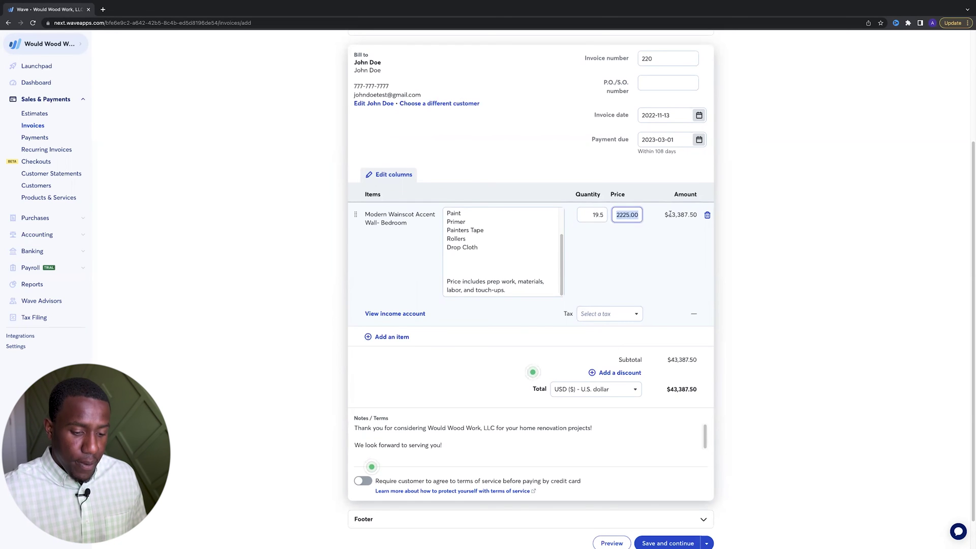
{"action": "key", "text": "BackSpace"}
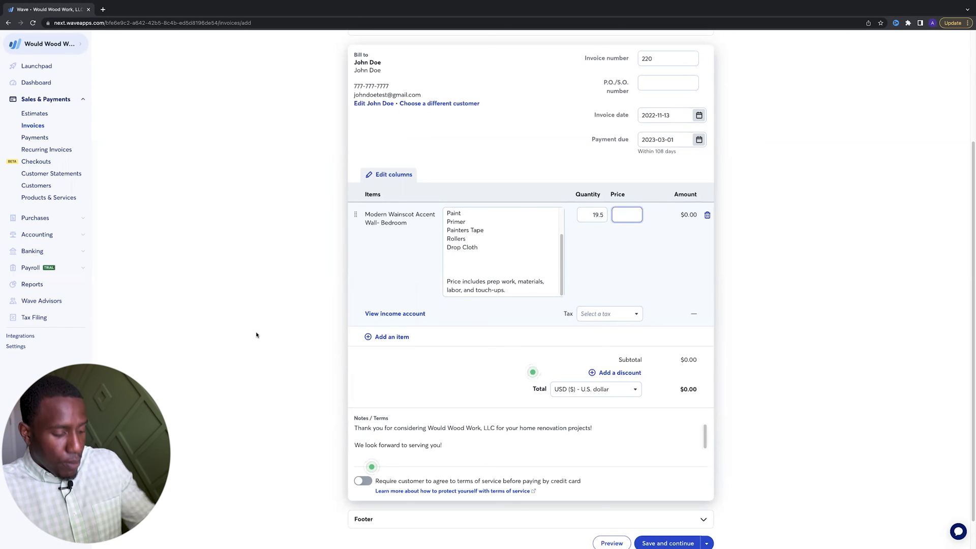
{"action": "type", "text": "200"}
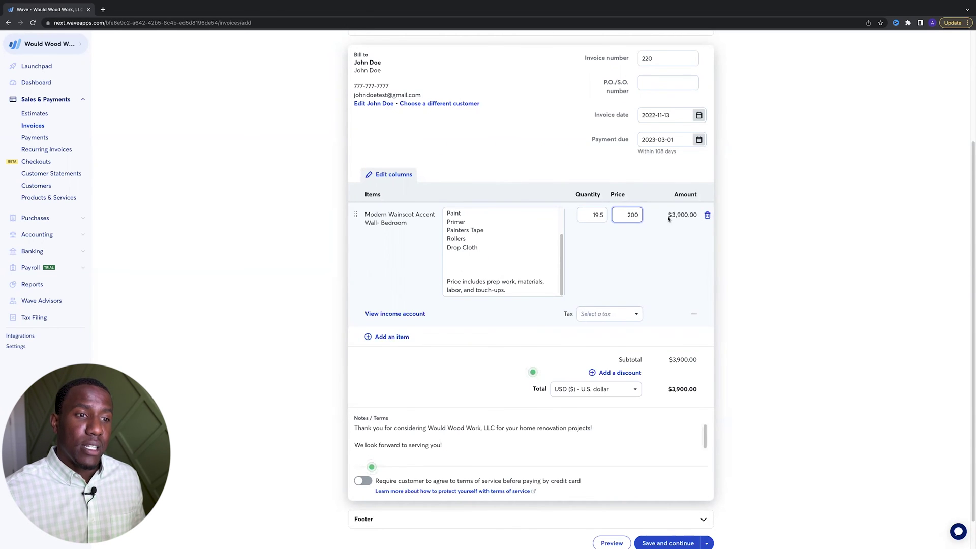
{"action": "key", "text": "shift+Tab"}
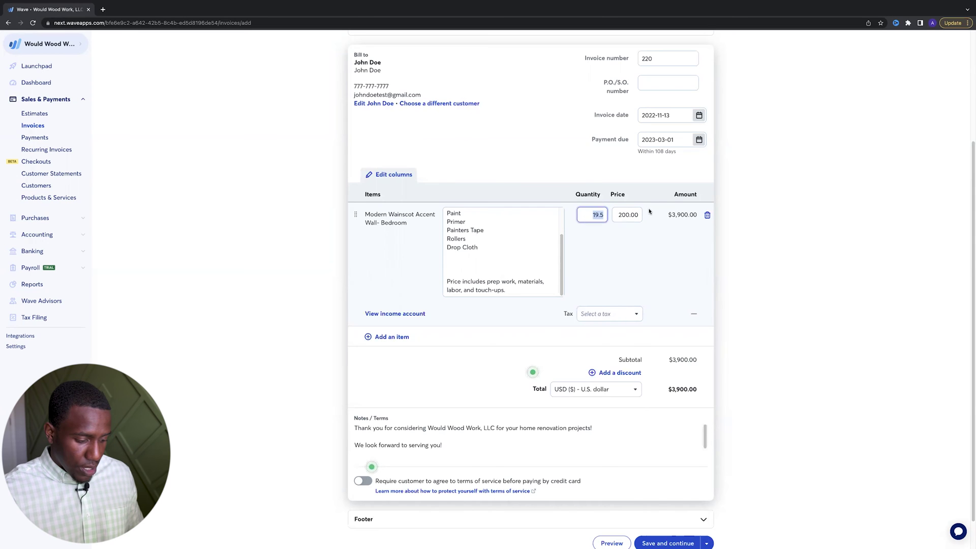
{"action": "type", "text": "47"}
{"action": "left_click", "coordinate": [676, 214]}
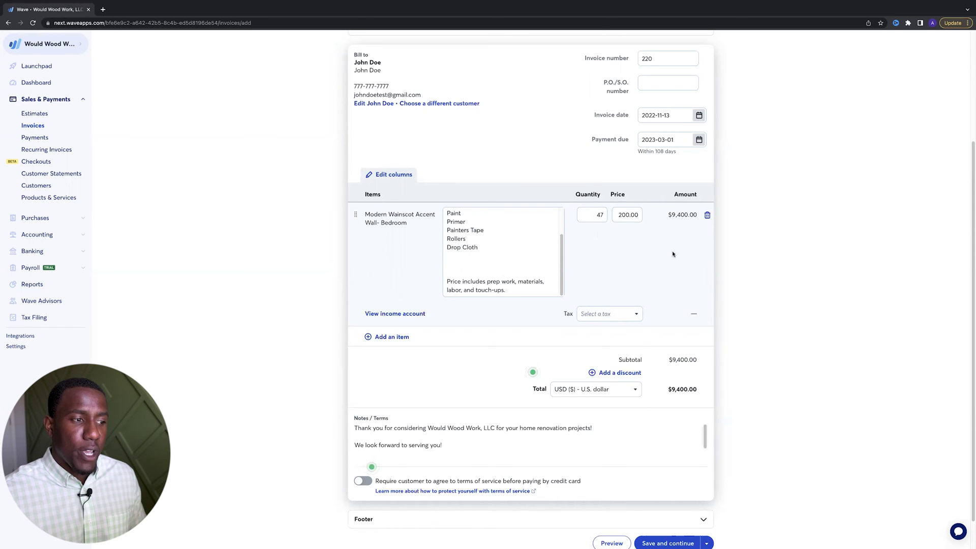
Create a 6% tax named GATAX and apply it to the wainscot line item
{"action": "left_click", "coordinate": [609, 314]}
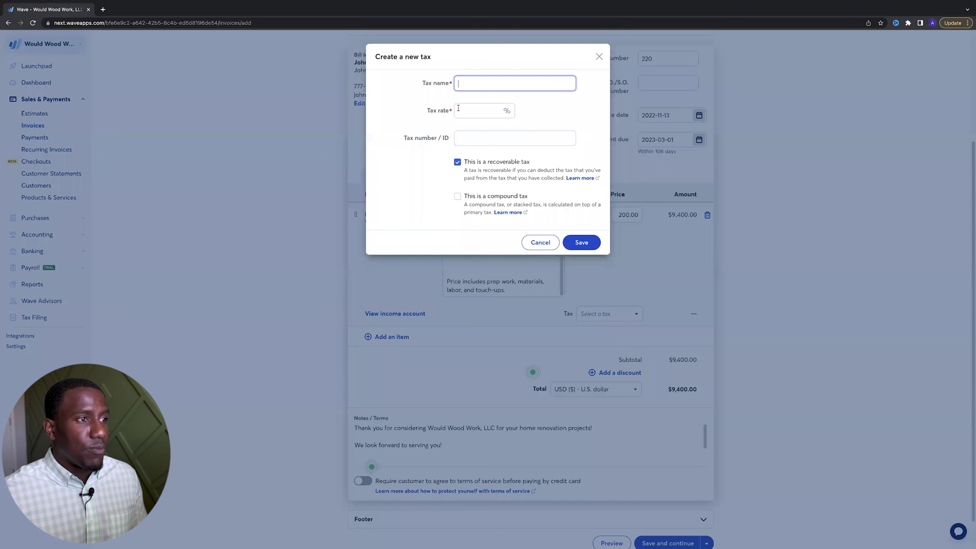
{"action": "left_click", "coordinate": [486, 110]}
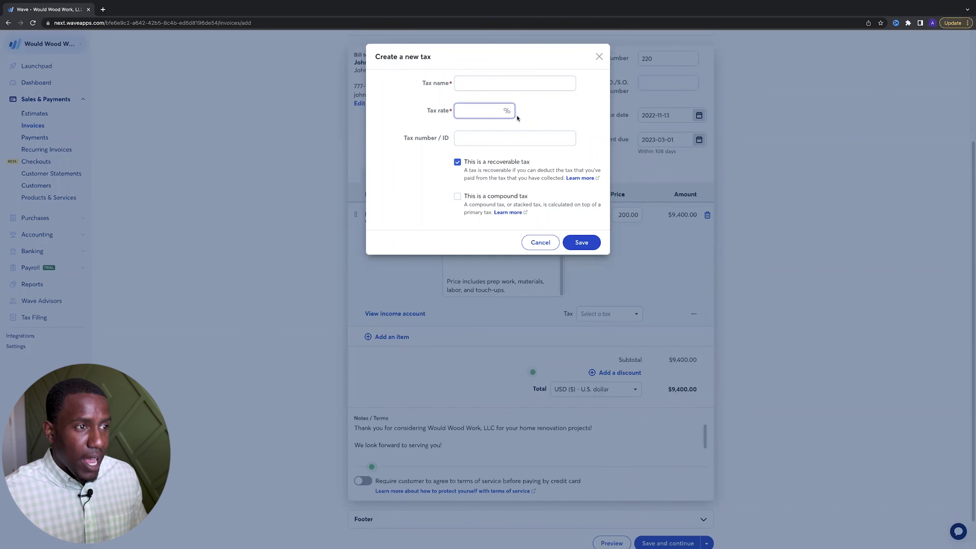
{"action": "type", "text": "6"}
{"action": "left_click", "coordinate": [513, 84]}
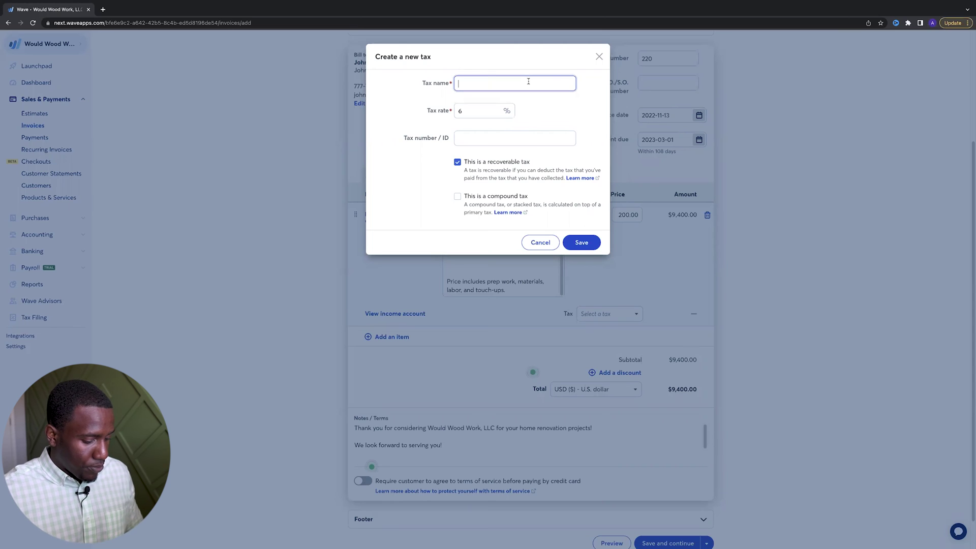
{"action": "type", "text": "GA Sale"}
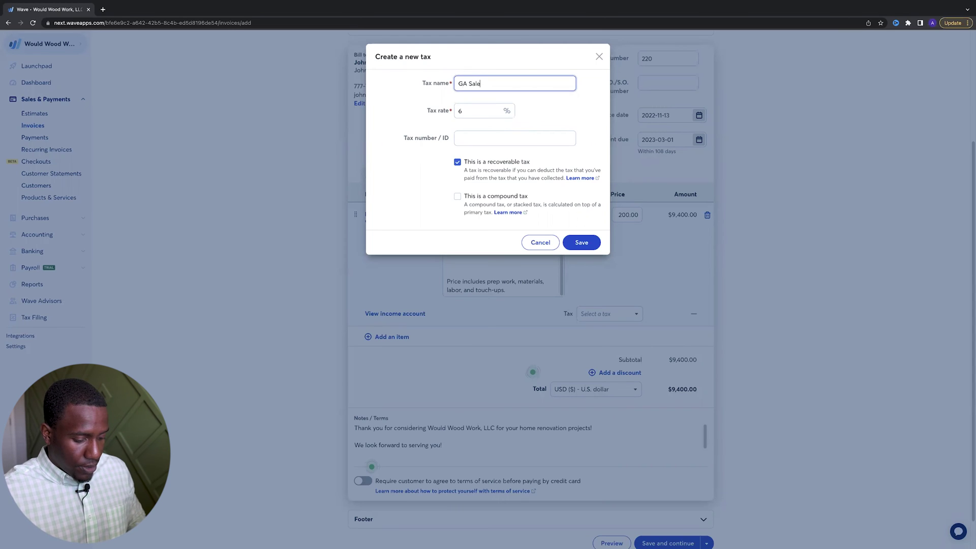
{"action": "type", "text": "s TAX"}
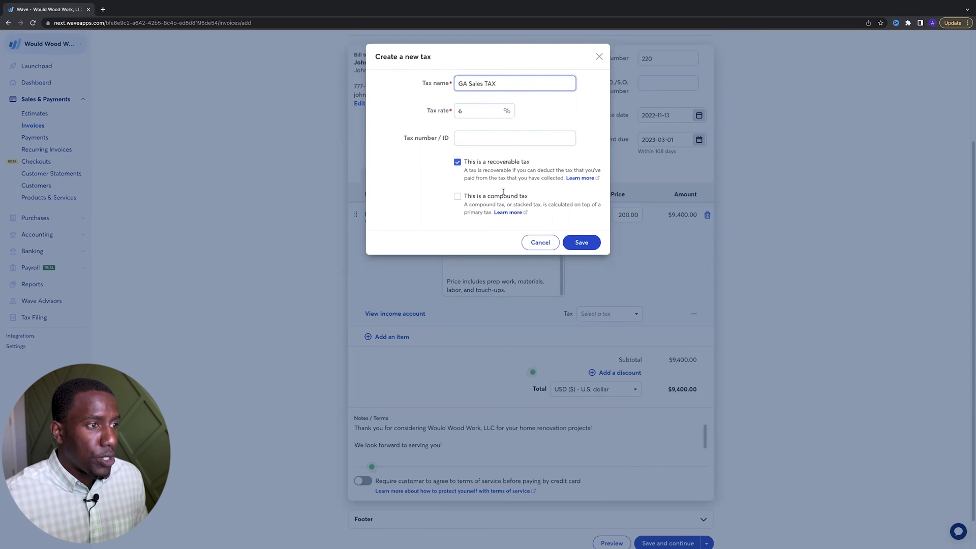
{"action": "left_click", "coordinate": [588, 244]}
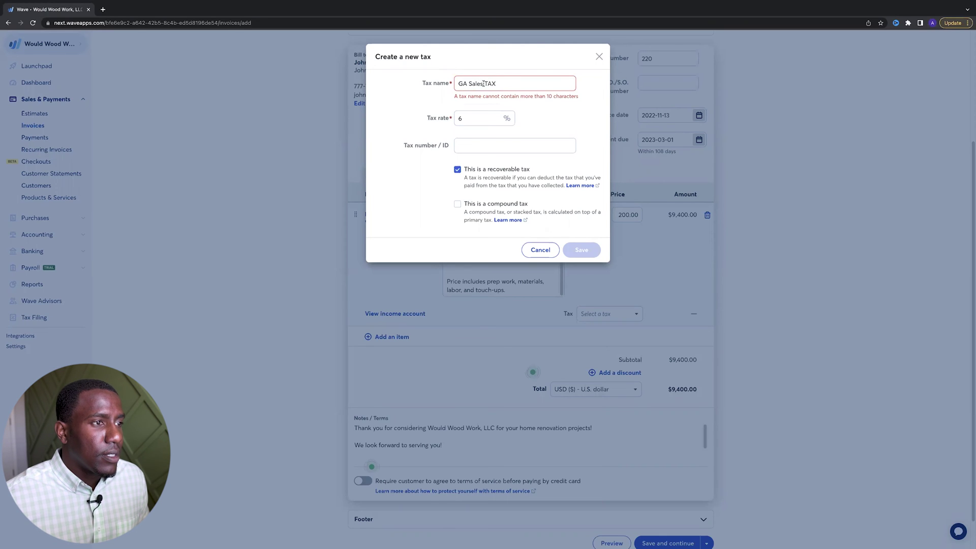
{"action": "double_click", "coordinate": [473, 84]}
{"action": "key", "text": "BackSpace"}
{"action": "key", "text": "BackSpace"}
{"action": "key", "text": "BackSpace"}
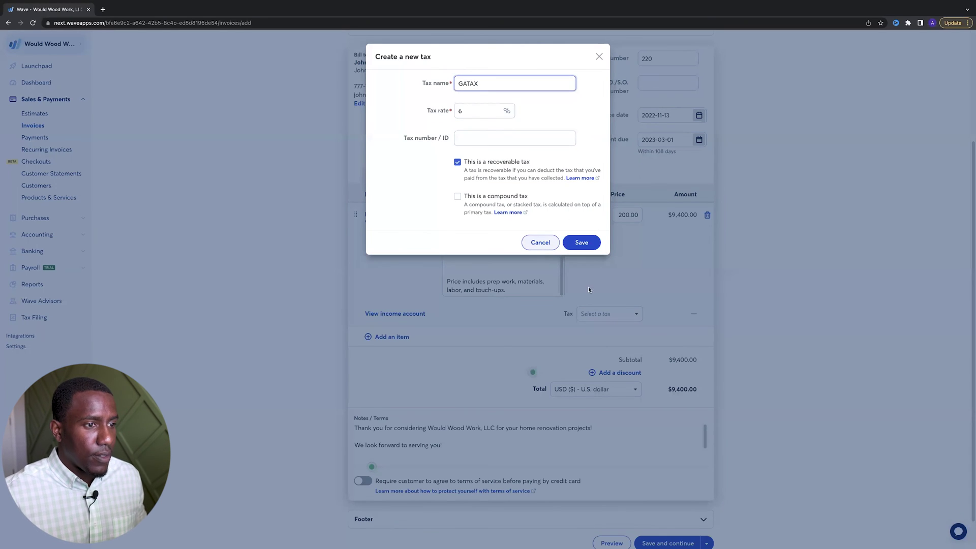
{"action": "left_click", "coordinate": [595, 242]}
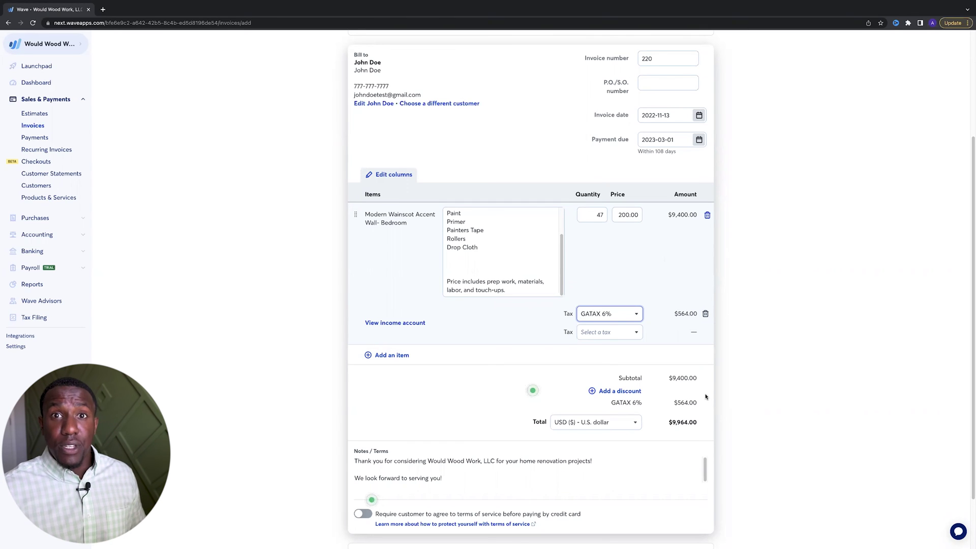
{"action": "left_click", "coordinate": [629, 316]}
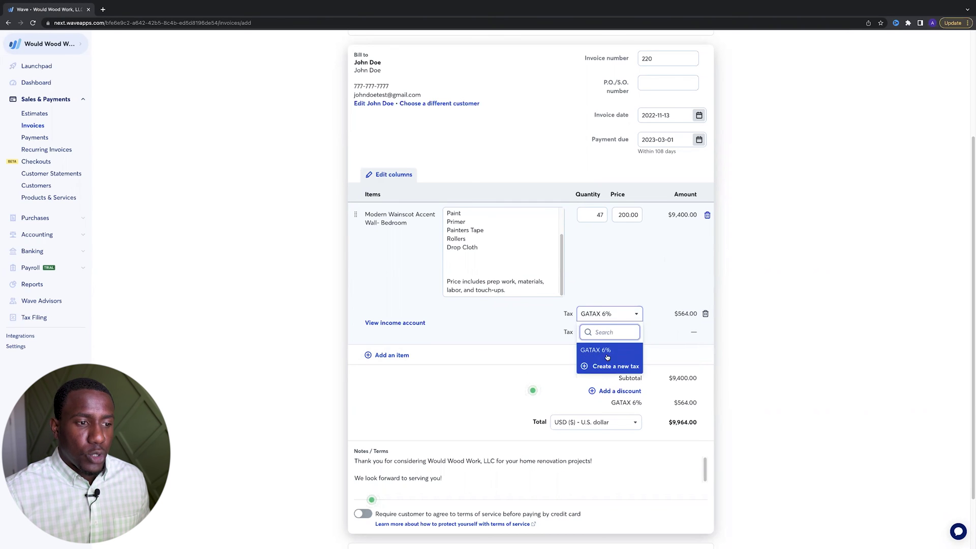
{"action": "left_click", "coordinate": [612, 295]}
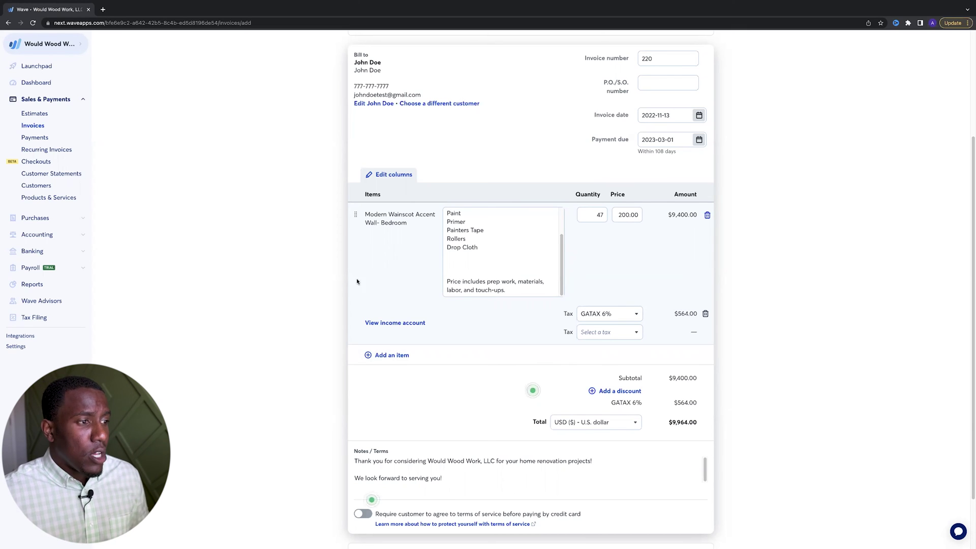
{"action": "scroll", "coordinate": [499, 362], "scroll_direction": "down", "scroll_amount": 1}
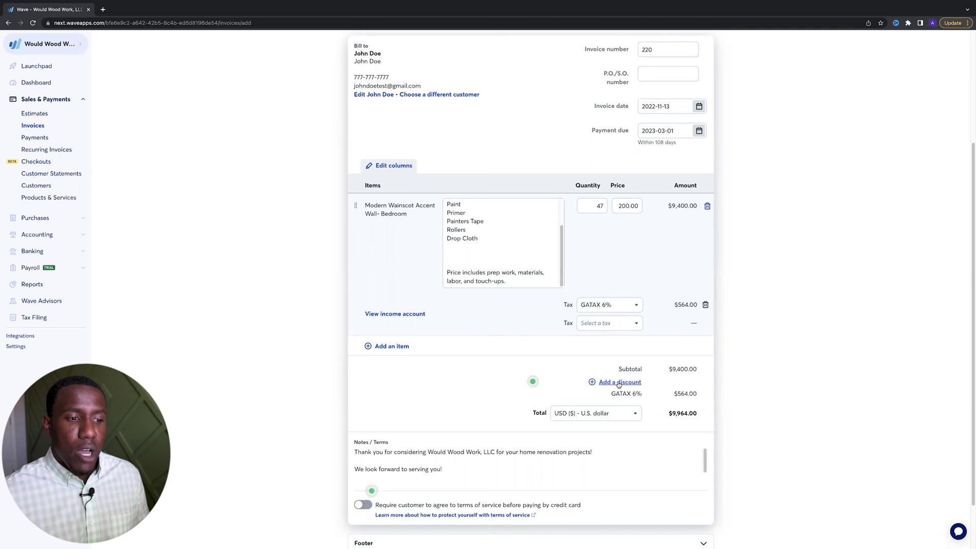
Add a discount to the estimate described as 'Customer Referal'
{"action": "left_click", "coordinate": [619, 384]}
{"action": "left_click", "coordinate": [510, 389]}
{"action": "type", "text": "Customer REferal"}
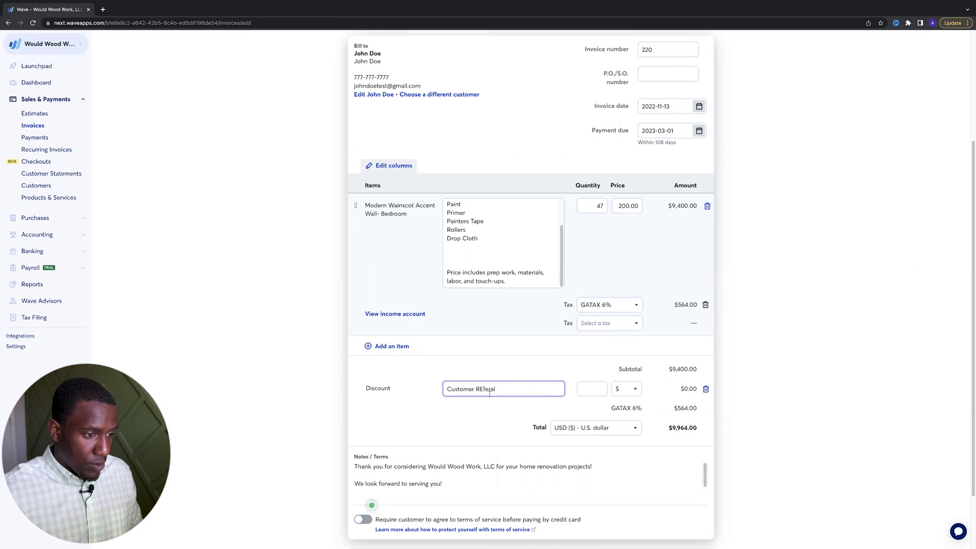
{"action": "left_click", "coordinate": [483, 389]}
{"action": "key", "text": "BackSpace"}
{"action": "type", "text": "e"}
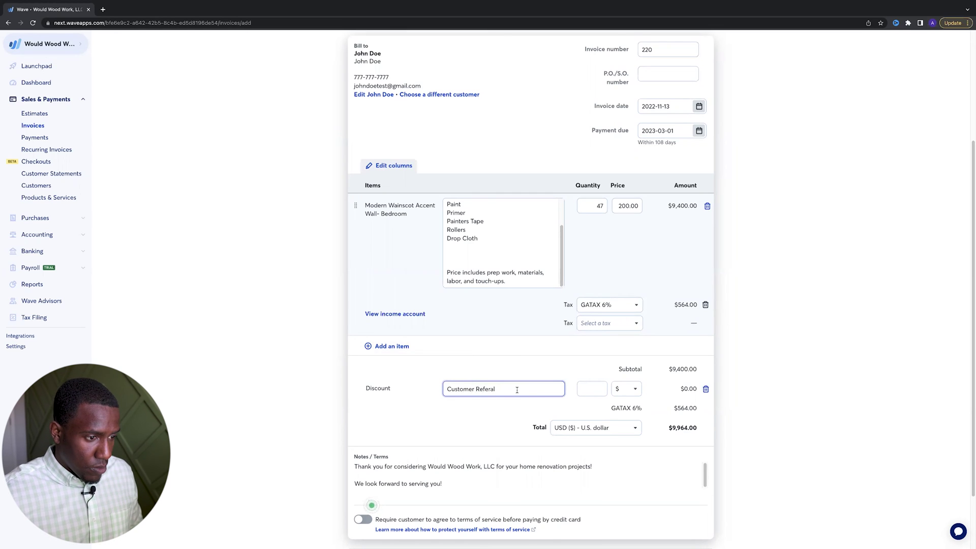
Make the discount a percentage of 10%, taking $940.00 off the estimate
{"action": "left_click", "coordinate": [592, 396]}
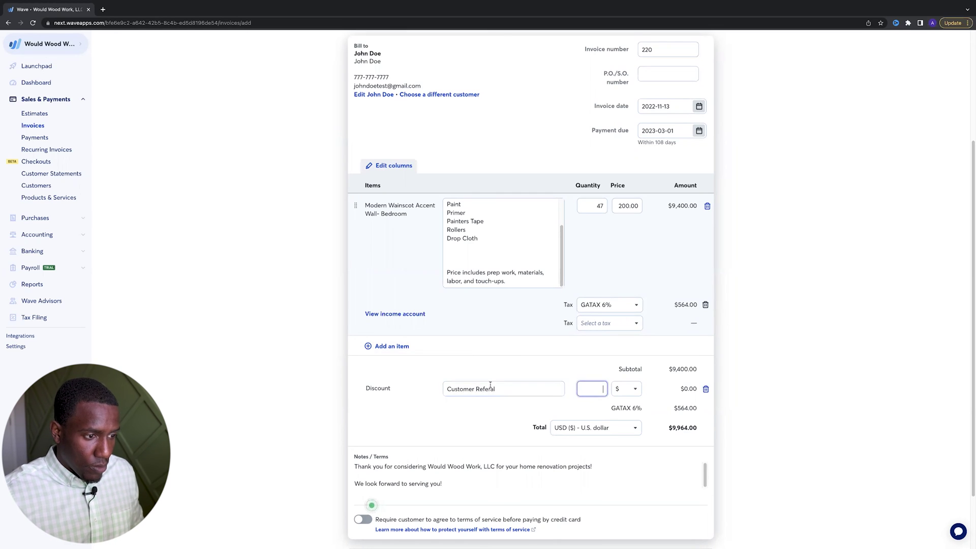
{"action": "left_click", "coordinate": [626, 389]}
{"action": "left_click", "coordinate": [625, 421]}
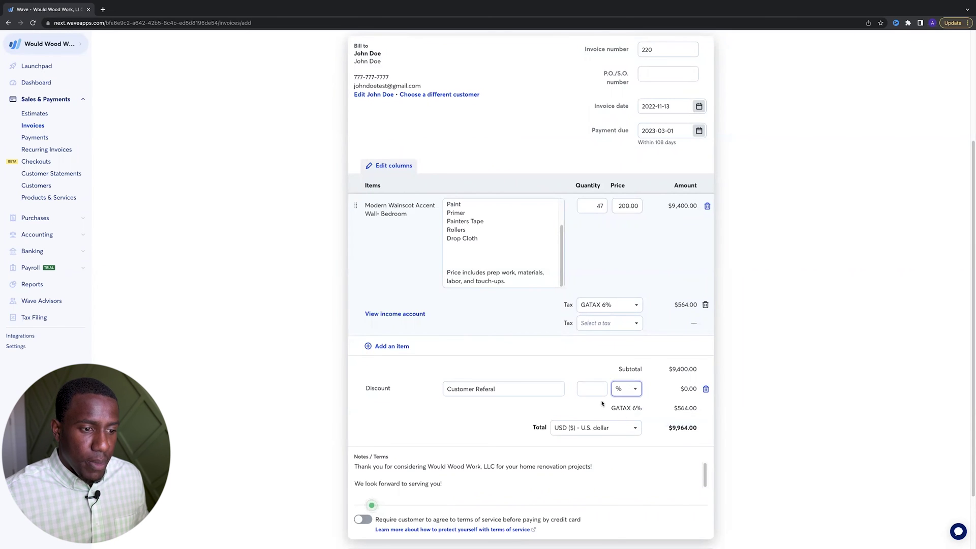
{"action": "left_click", "coordinate": [591, 393]}
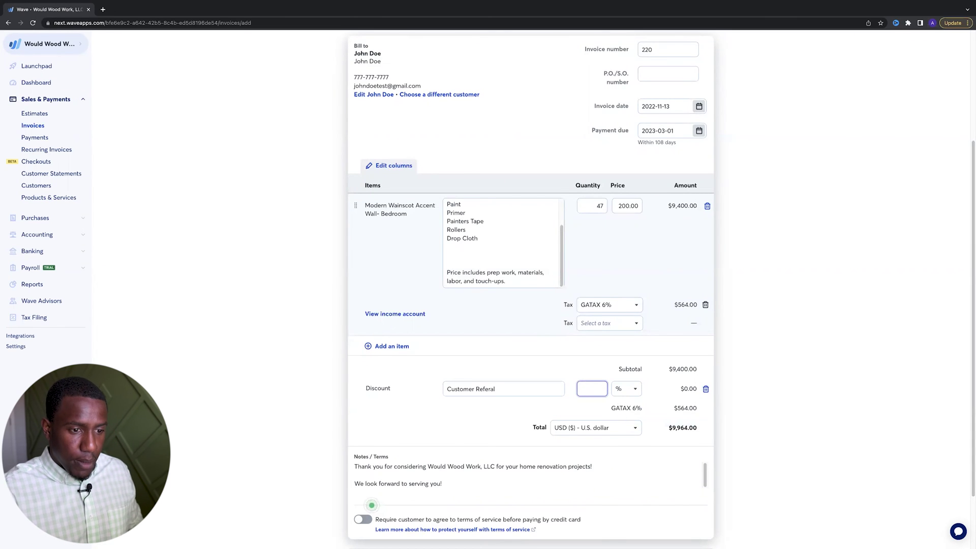
{"action": "type", "text": "10"}
{"action": "left_click", "coordinate": [561, 362]}
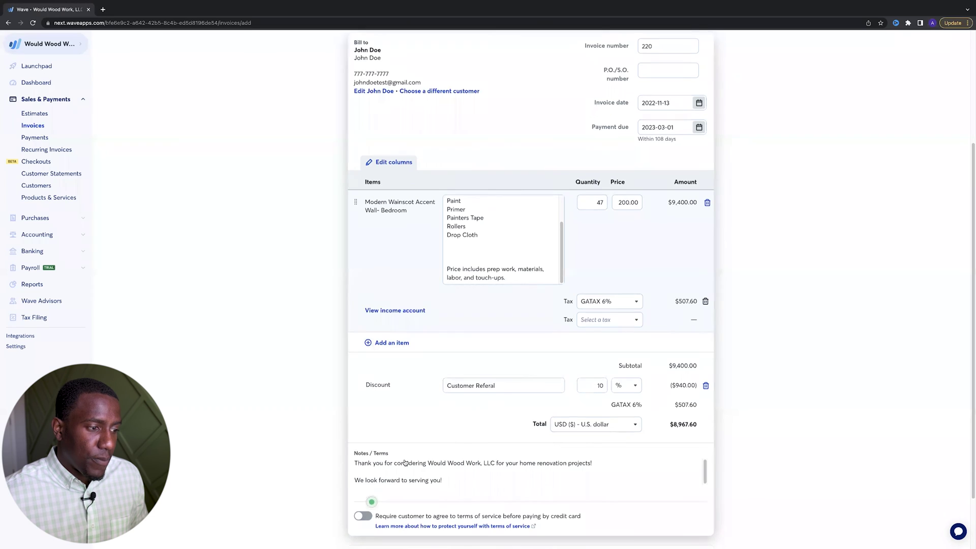
Leave the terms-of-service agreement unrequired and expand the empty Footer section
{"action": "scroll", "coordinate": [373, 393], "scroll_direction": "down", "scroll_amount": 2}
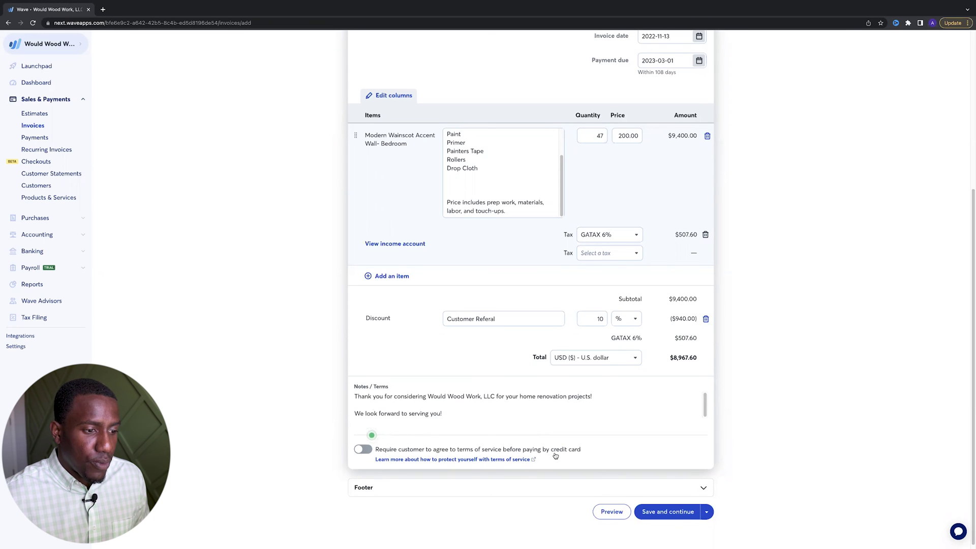
{"action": "left_click", "coordinate": [361, 450]}
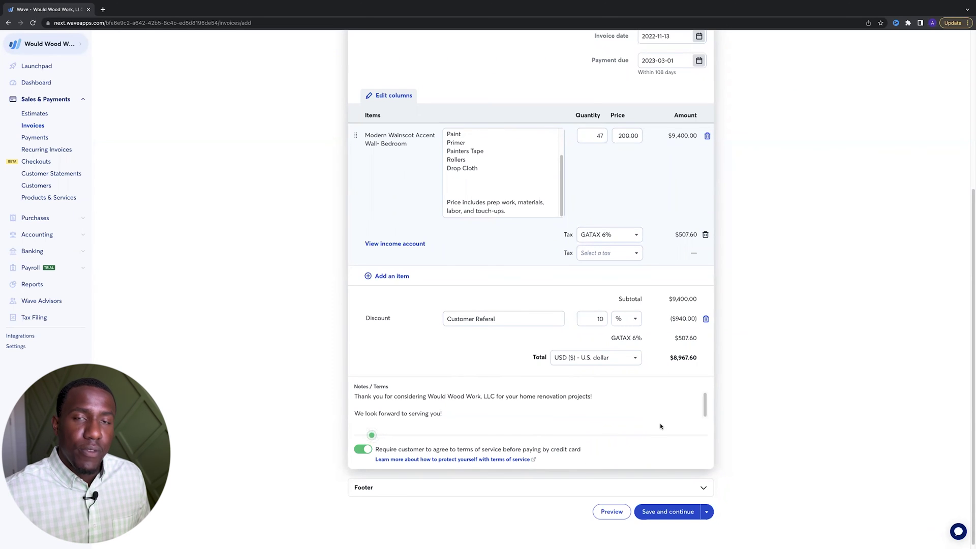
{"action": "left_click", "coordinate": [366, 453]}
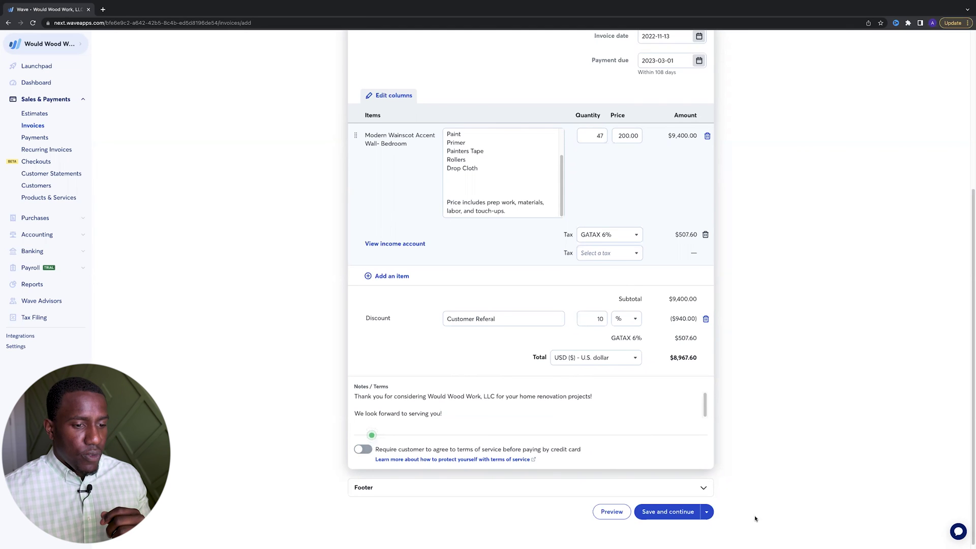
{"action": "left_click", "coordinate": [705, 489]}
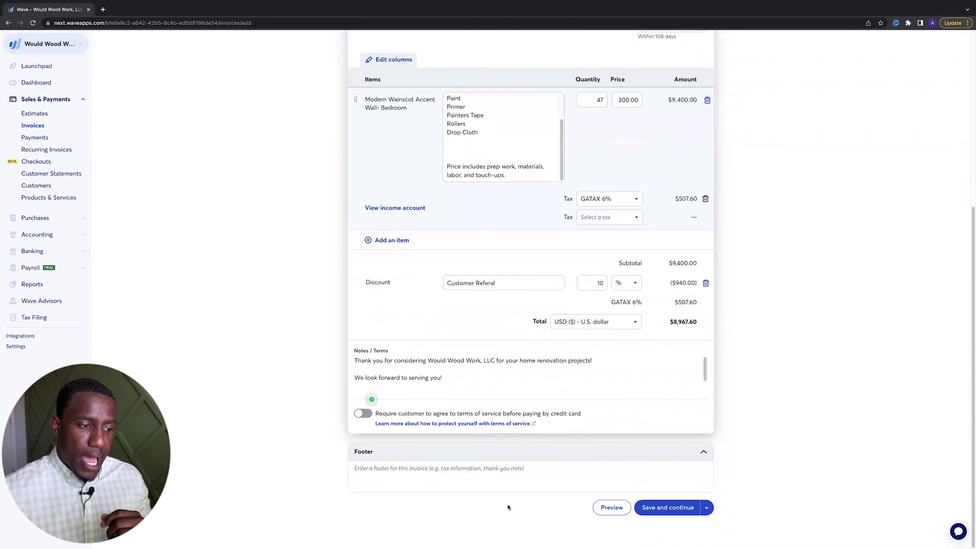
Collapse the Footer, save the estimate as a draft, and scroll through the Estimate #220 preview
{"action": "left_click", "coordinate": [704, 452]}
{"action": "left_click", "coordinate": [673, 508]}
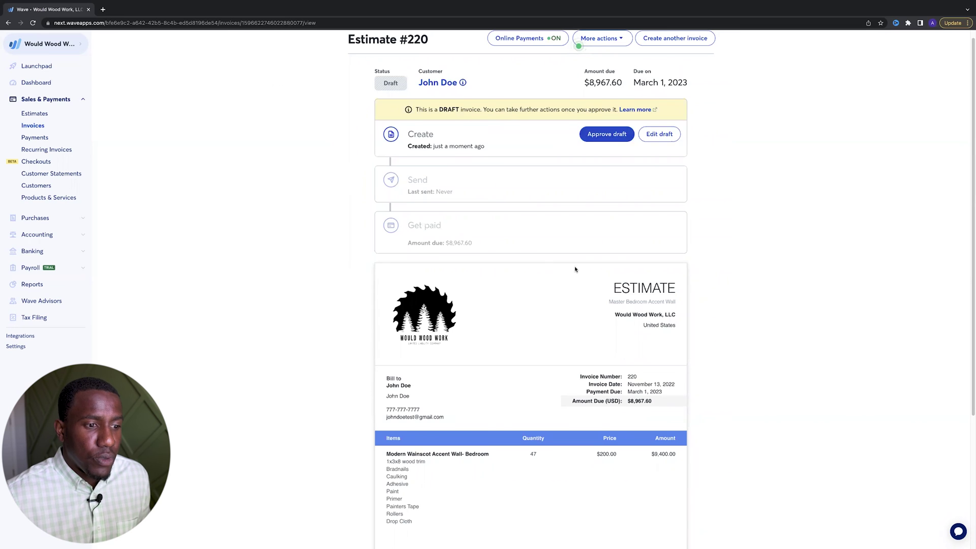
{"action": "scroll", "coordinate": [578, 262], "scroll_direction": "down", "scroll_amount": 1}
{"action": "scroll", "coordinate": [578, 263], "scroll_direction": "down", "scroll_amount": 3}
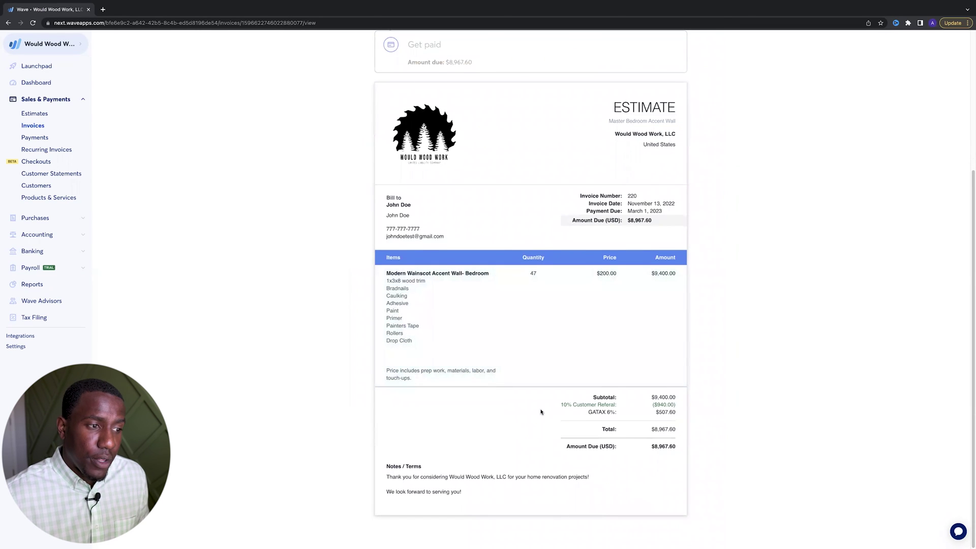
{"action": "scroll", "coordinate": [541, 412], "scroll_direction": "up", "scroll_amount": 4}
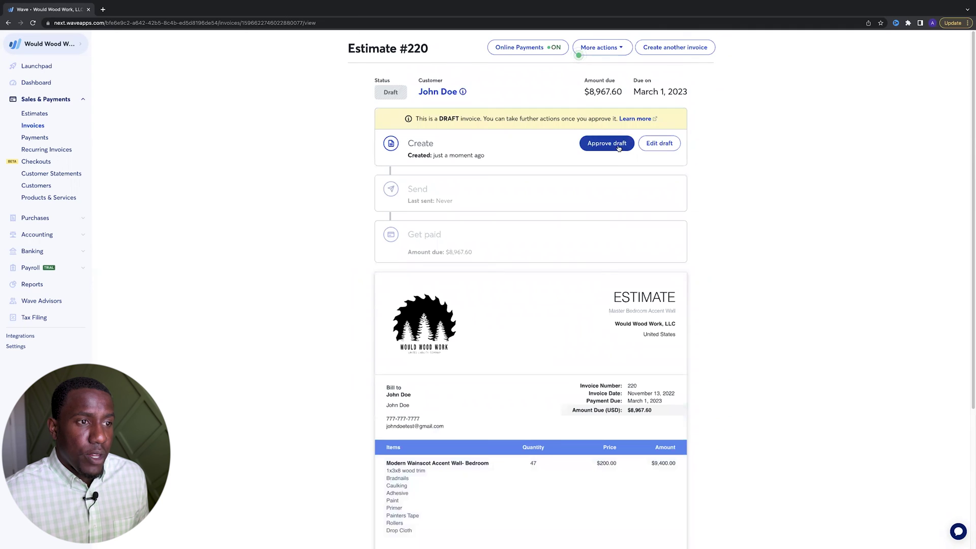
Approve draft Estimate #220 and add an On due date payment reminder
{"action": "left_click", "coordinate": [619, 147]}
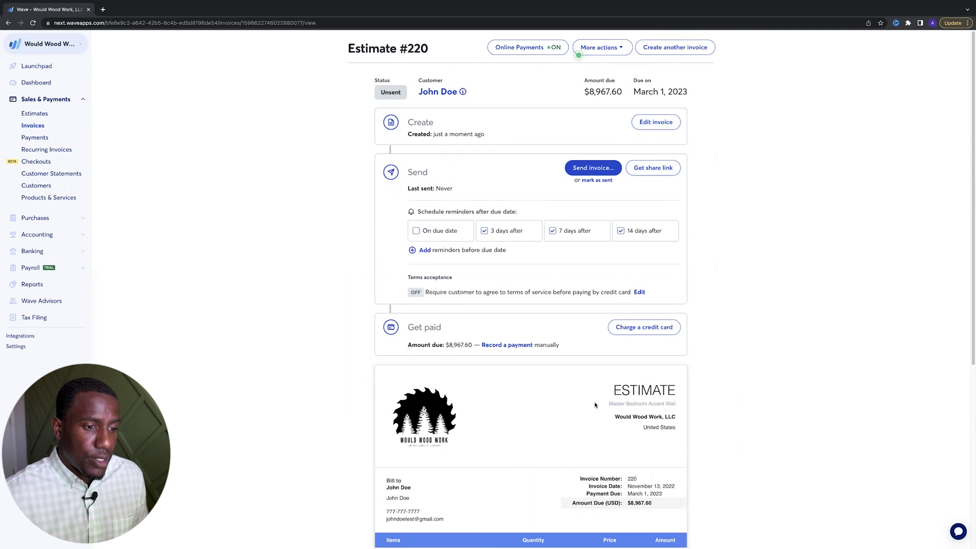
{"action": "scroll", "coordinate": [547, 366], "scroll_direction": "down", "scroll_amount": 5}
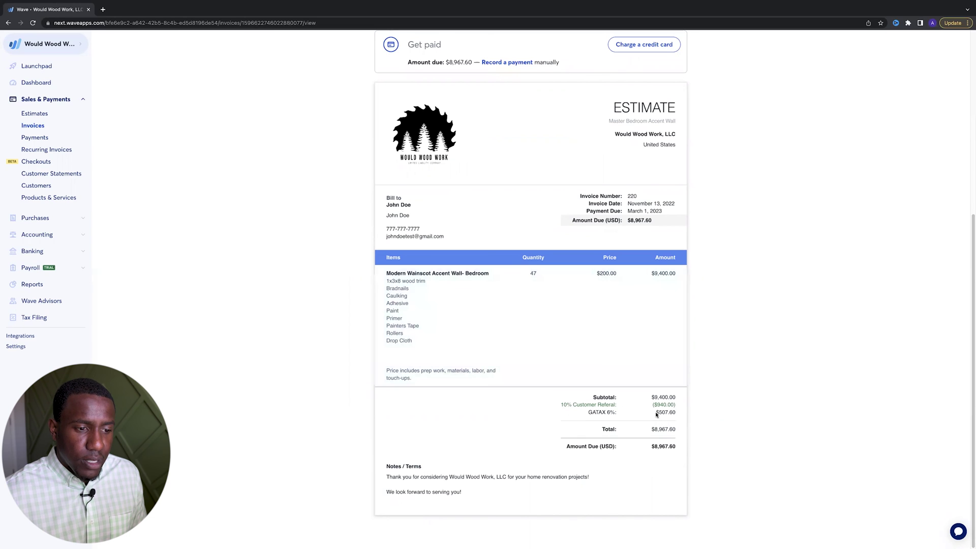
{"action": "scroll", "coordinate": [472, 411], "scroll_direction": "up", "scroll_amount": 5}
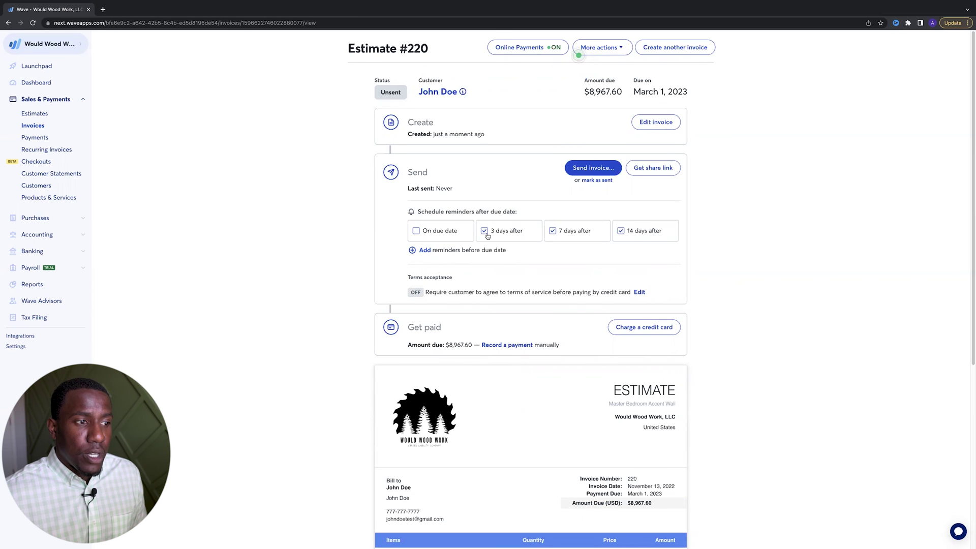
{"action": "left_click", "coordinate": [417, 231]}
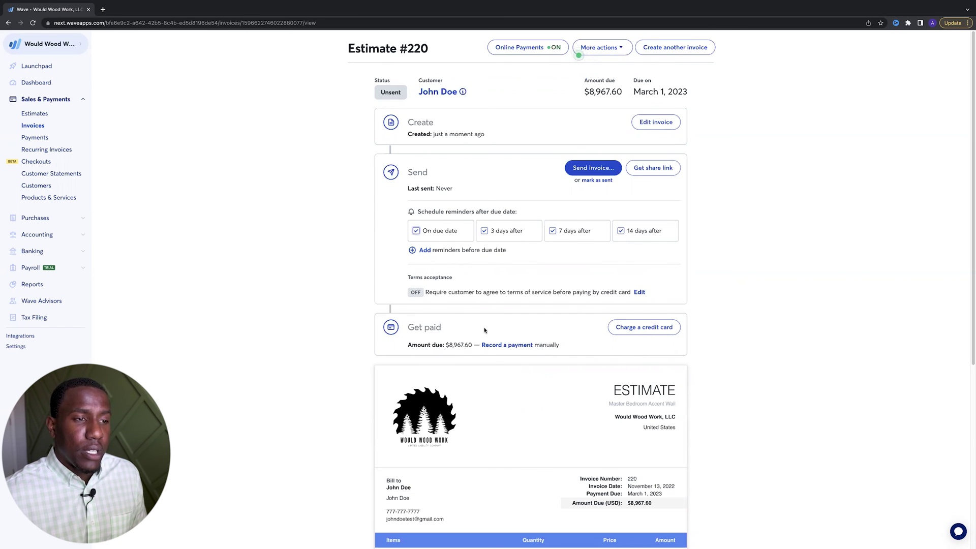
Open the send dialog, add then remove an extra recipient, and clear 'Invoice 220' from the subject
{"action": "left_click", "coordinate": [591, 168]}
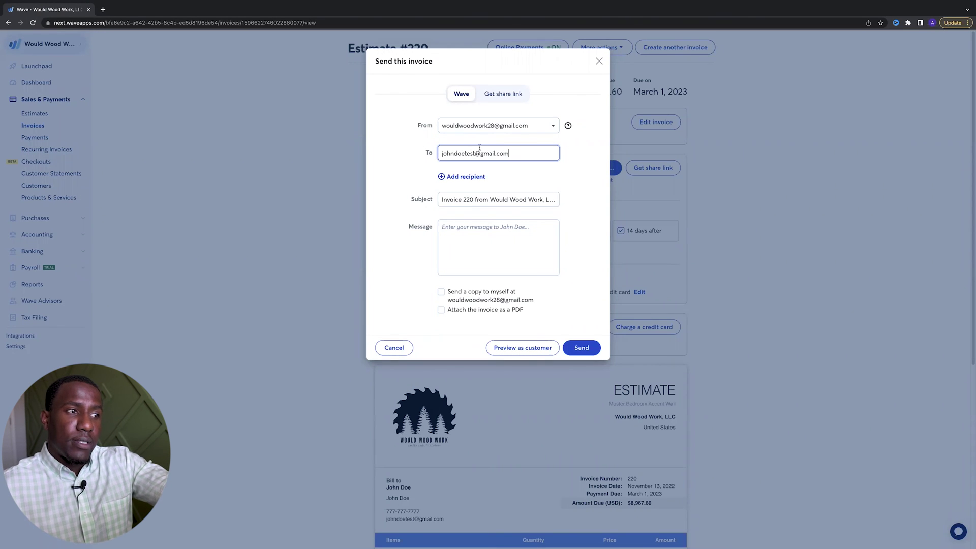
{"action": "left_click", "coordinate": [448, 178]}
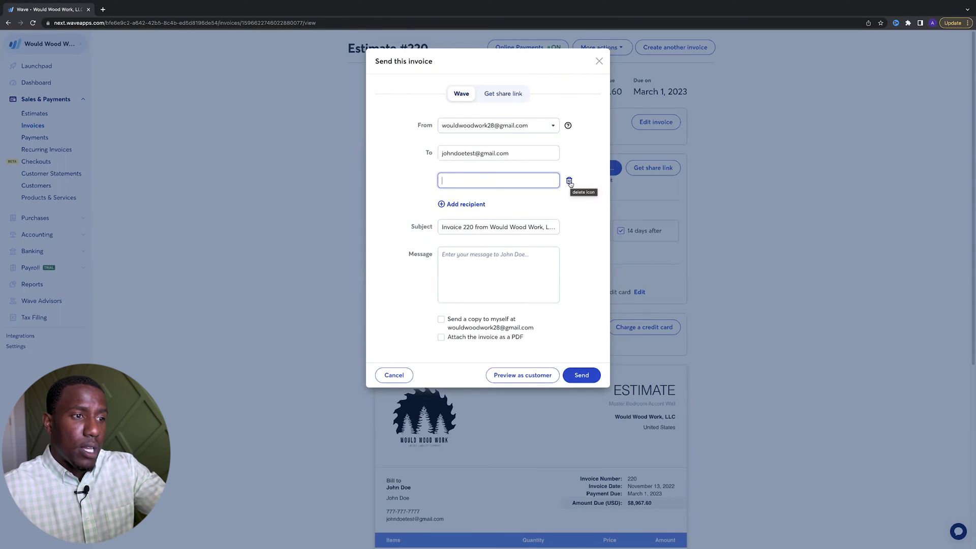
{"action": "left_click", "coordinate": [570, 181]}
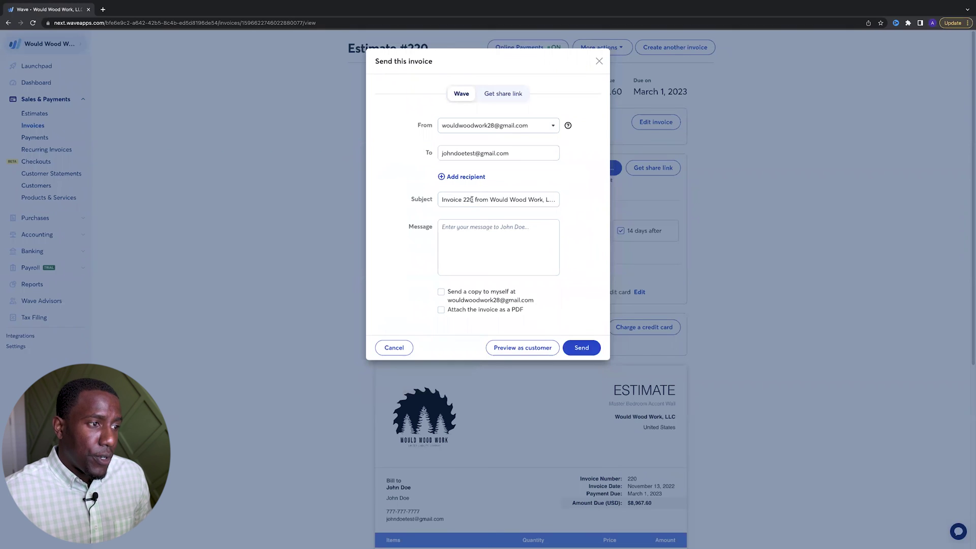
{"action": "left_click_drag", "start_coordinate": [473, 200], "coordinate": [429, 201]}
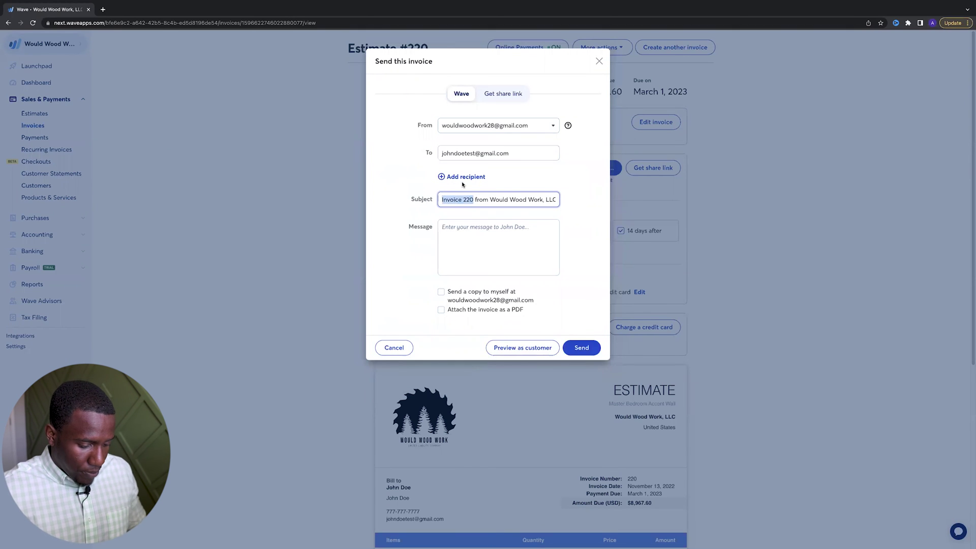
{"action": "type", "text": "Invo"}
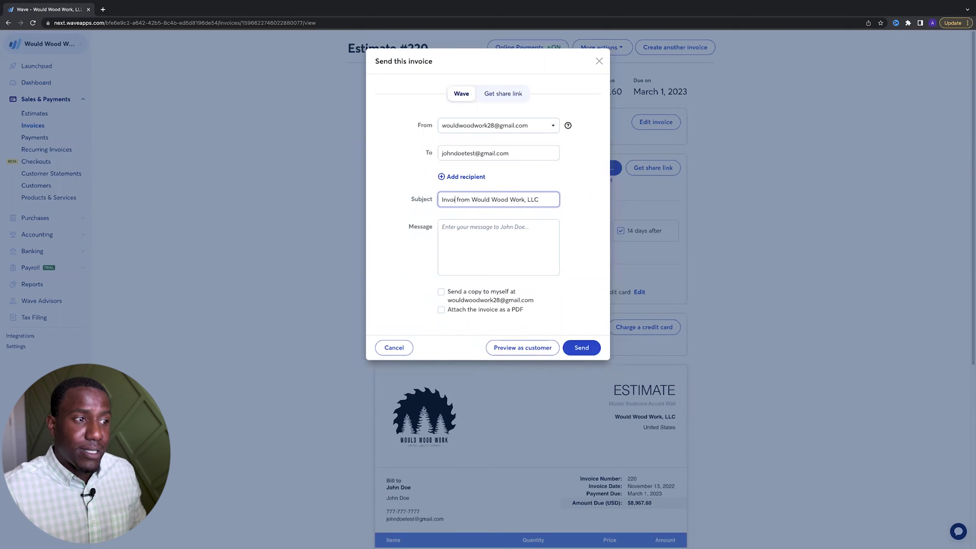
{"action": "key", "text": "BackSpace"}
{"action": "key", "text": "BackSpace"}
{"action": "key", "text": "BackSpace"}
{"action": "key", "text": "BackSpace"}
Make the subject 'Estimate from Would Wood Work, LLC' and write a greeting plus 'Attached is your estimate for the accent wall project'
{"action": "type", "text": "Estima"}
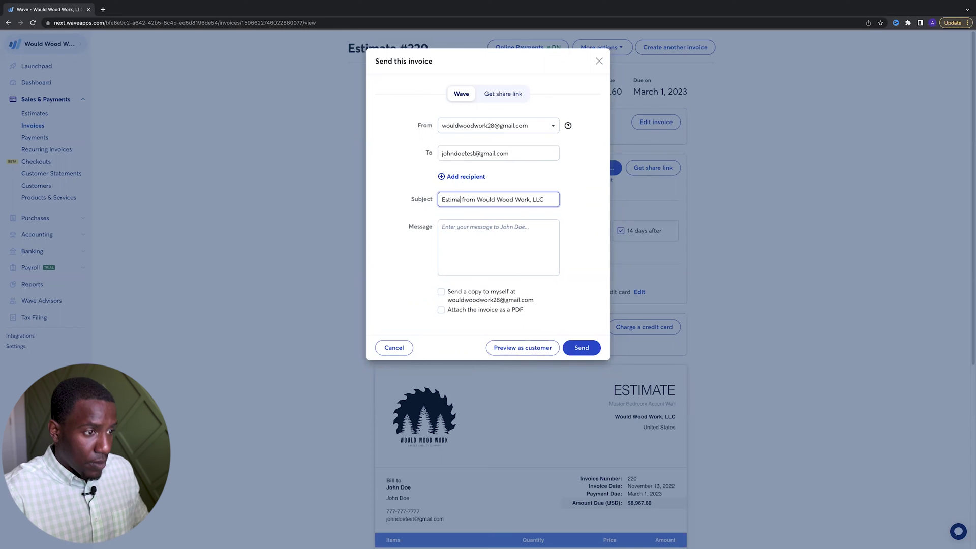
{"action": "type", "text": "te"}
{"action": "left_click", "coordinate": [464, 234]}
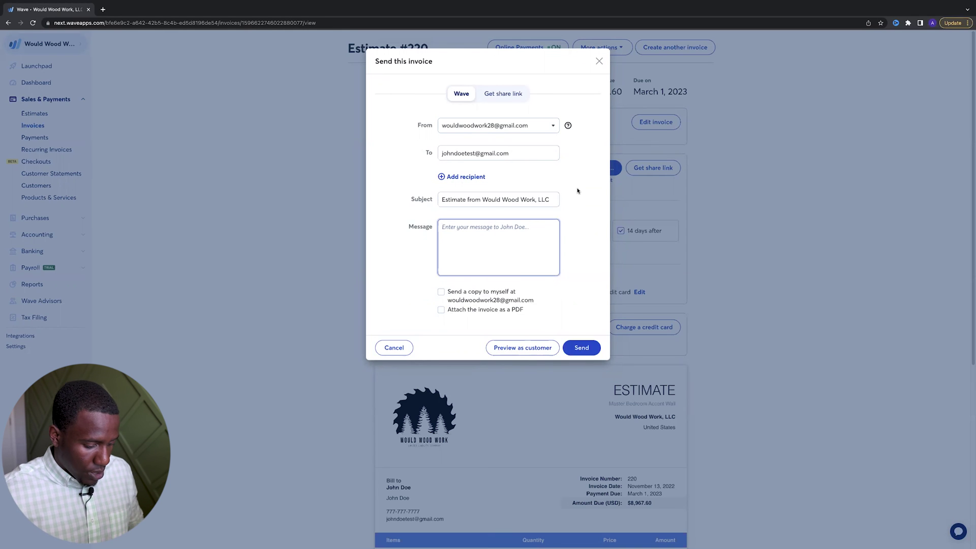
{"action": "type", "text": "Good morn"}
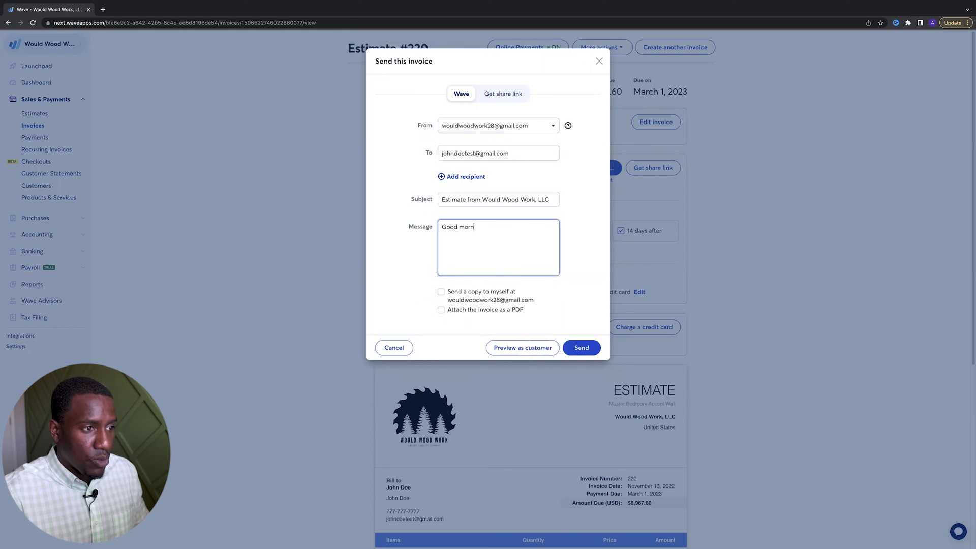
{"action": "type", "text": "ing John,"}
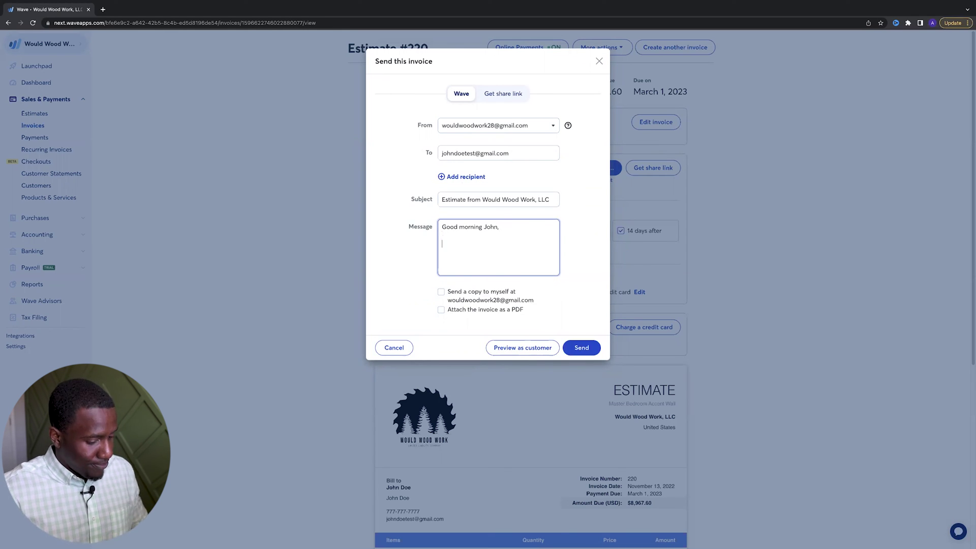
{"action": "key", "text": "Return"}
{"action": "key", "text": "Return"}
{"action": "type", "text": "Attached is t"}
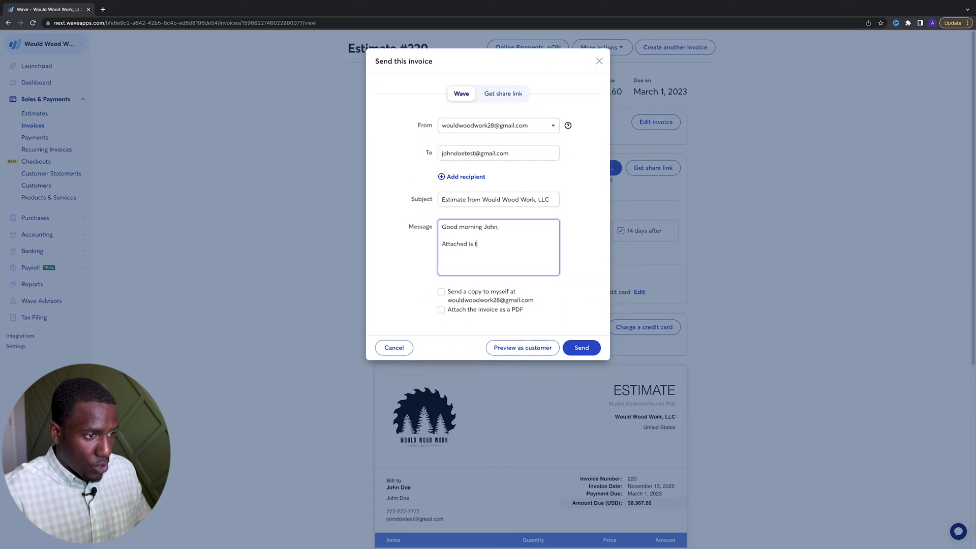
{"action": "key", "text": "BackSpace"}
{"action": "type", "text": "your"}
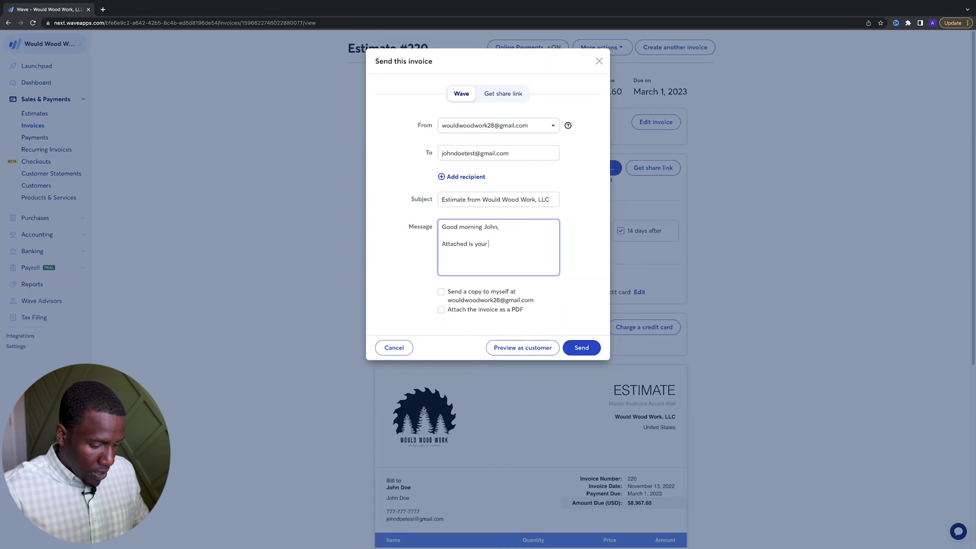
{"action": "type", "text": " estmi"}
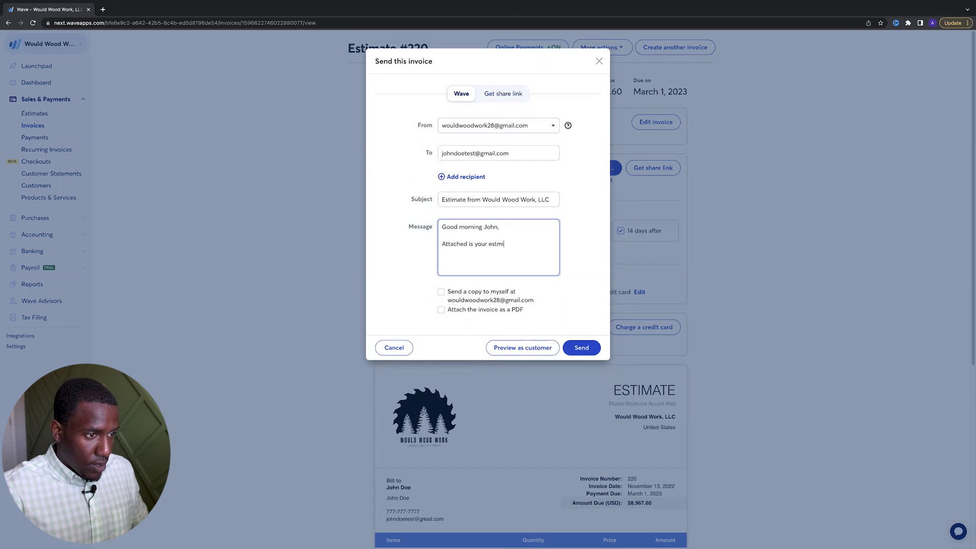
{"action": "key", "text": "BackSpace"}
{"action": "key", "text": "BackSpace"}
{"action": "type", "text": "imate for the acce"}
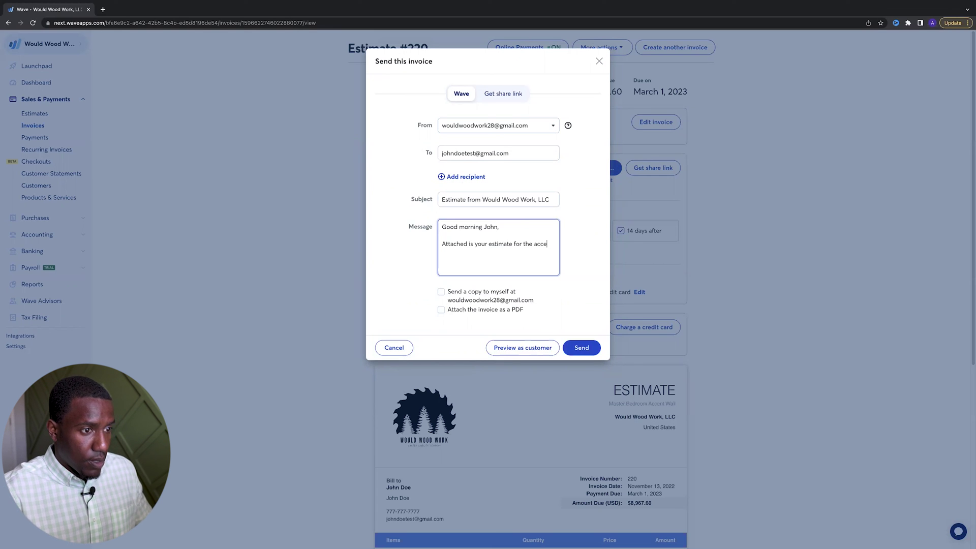
{"action": "type", "text": "nt wall project."}
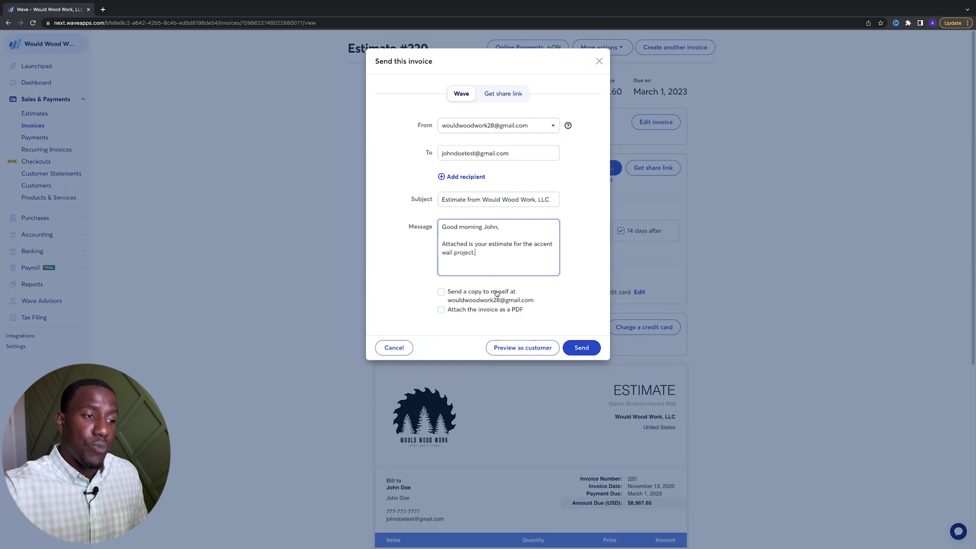
Turn on 'Send a copy to myself' and 'Attach the invoice as a PDF' for the estimate email
{"action": "left_click", "coordinate": [497, 293]}
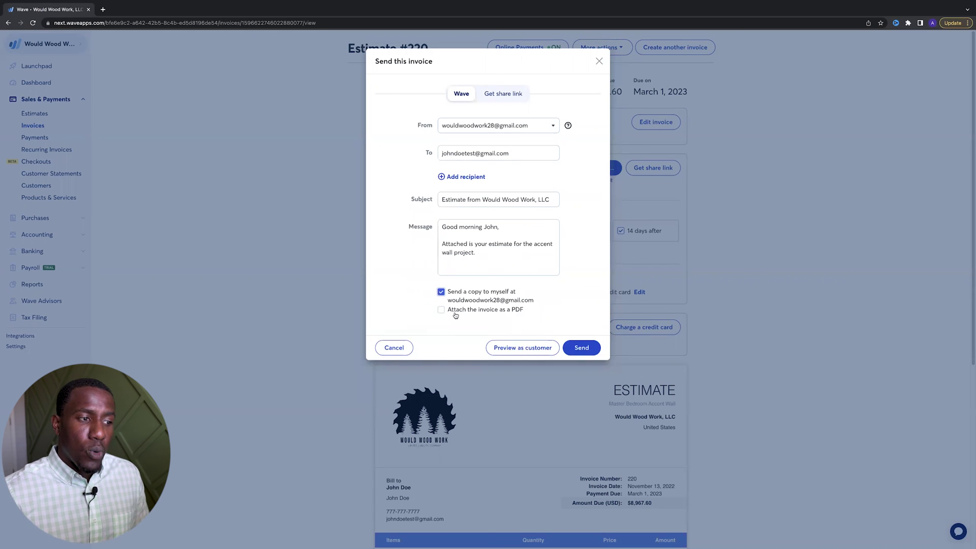
{"action": "left_click", "coordinate": [480, 311]}
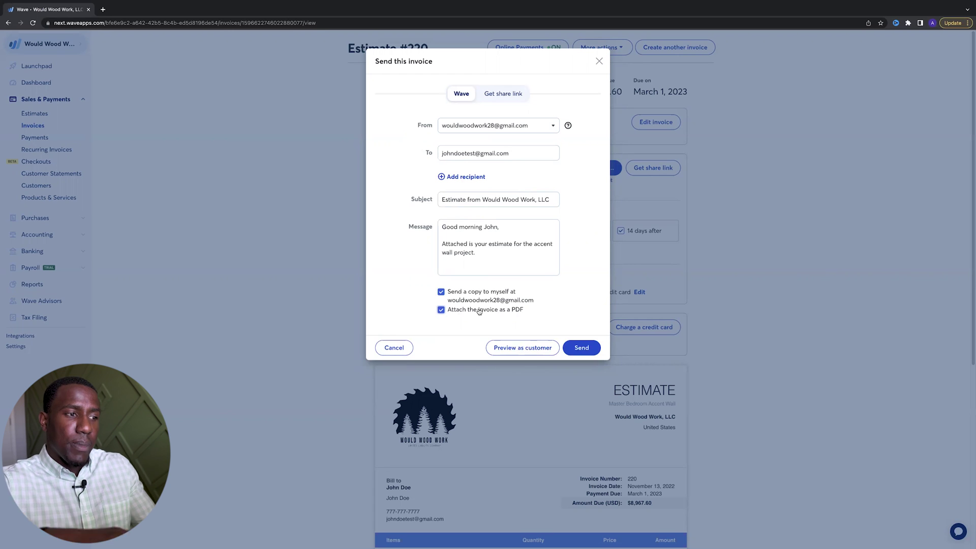